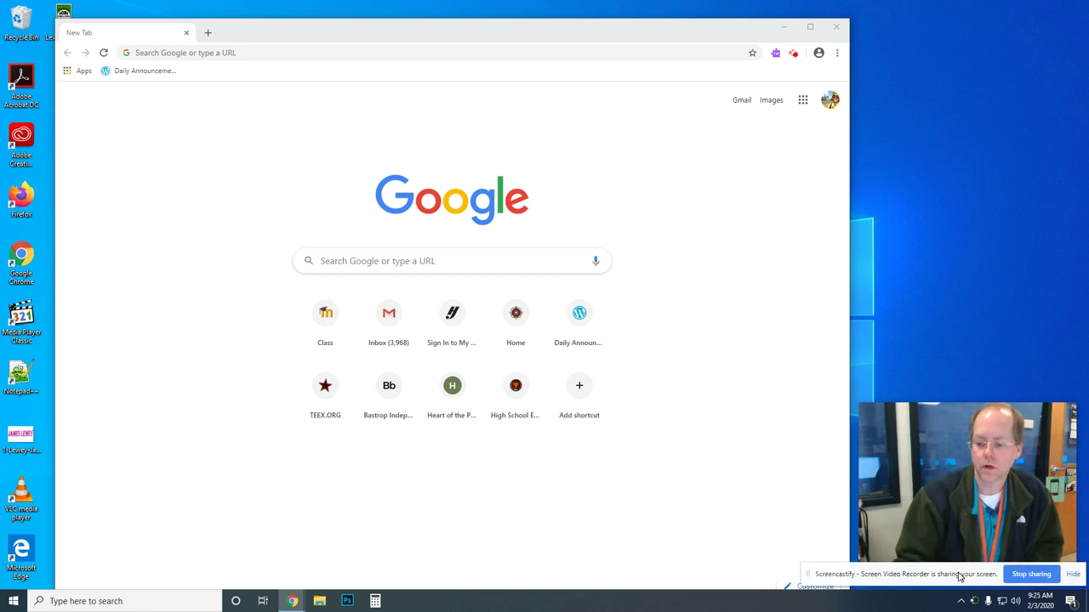
Minimize Chrome, hide the screen-sharing bar, and launch Adobe Animate CC 2018 from the Start menu.
click(783, 27)
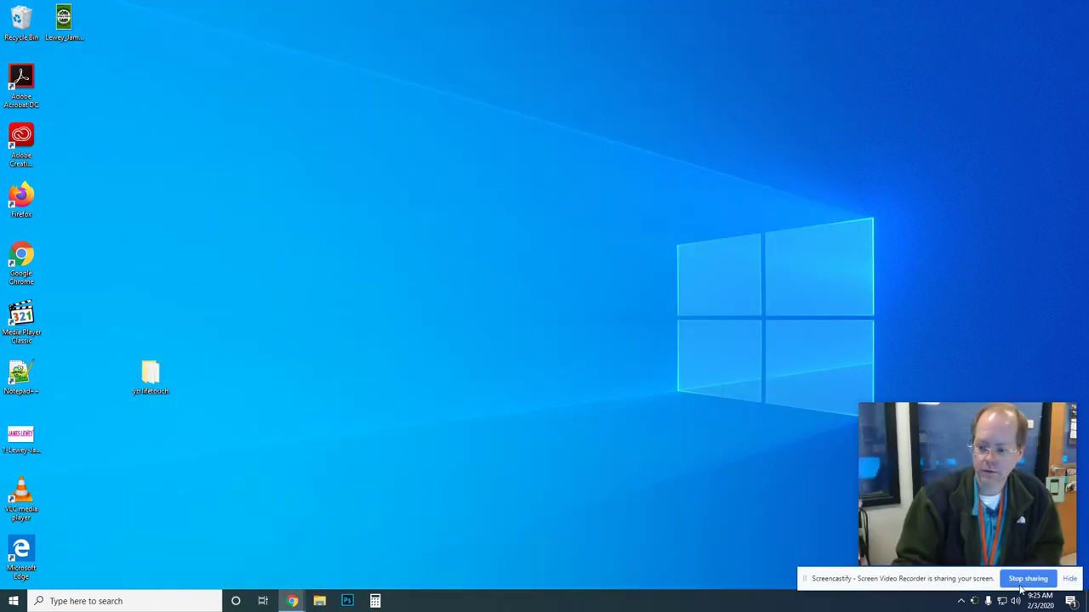
click(1069, 579)
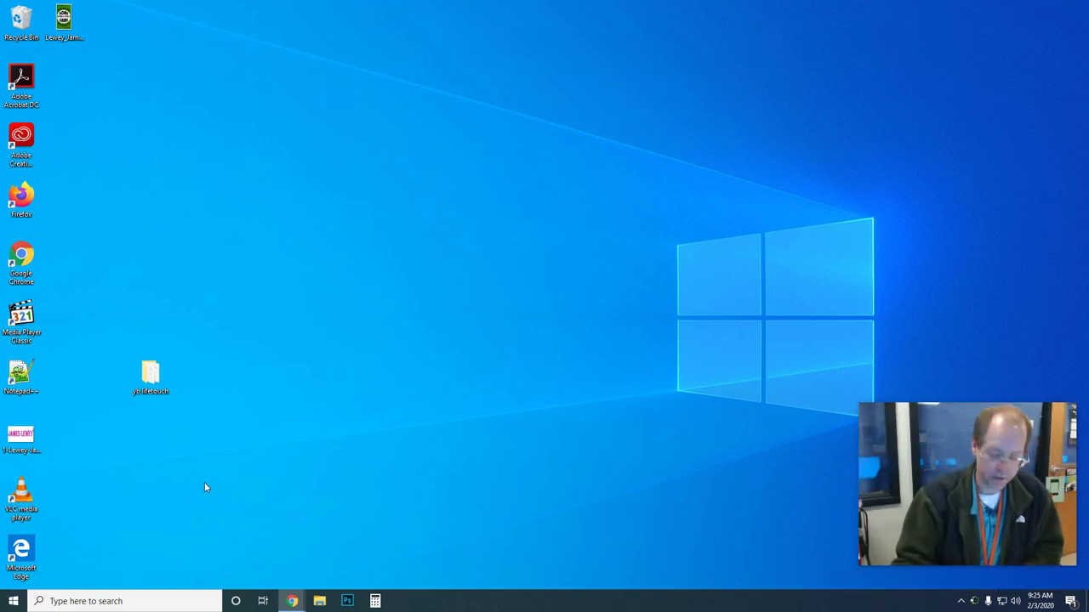
click(13, 601)
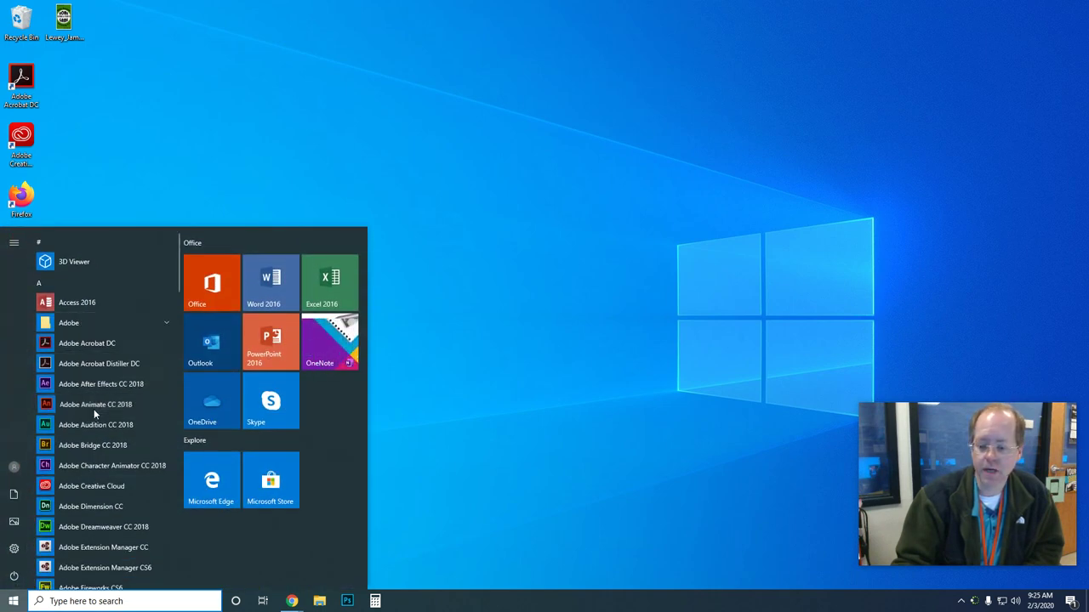
click(345, 420)
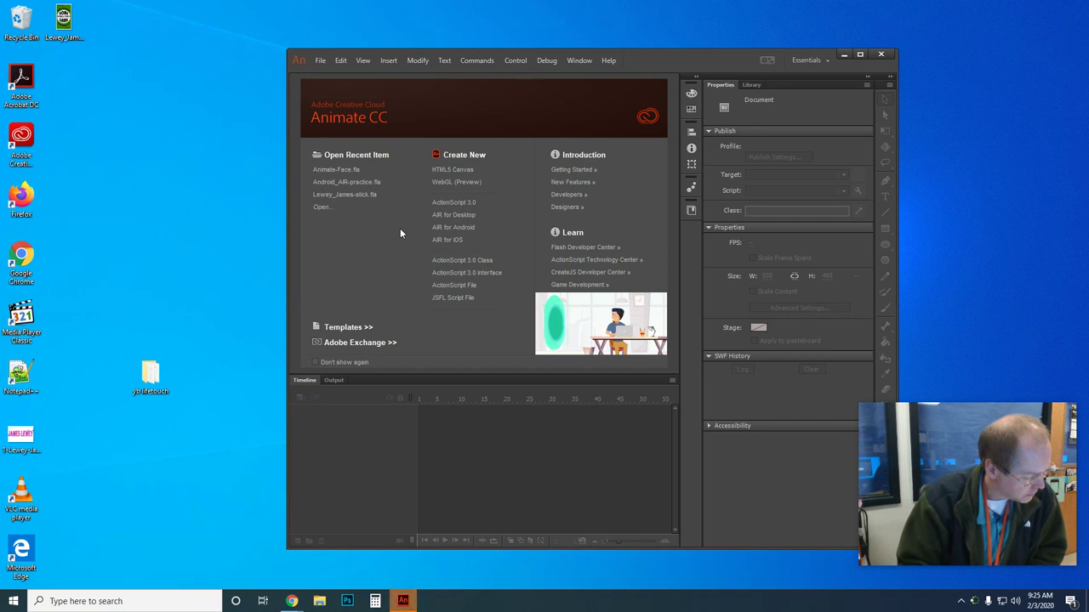
Create a new ActionScript 3.0 document and move the Animate window to the top-left, enlarged.
click(443, 206)
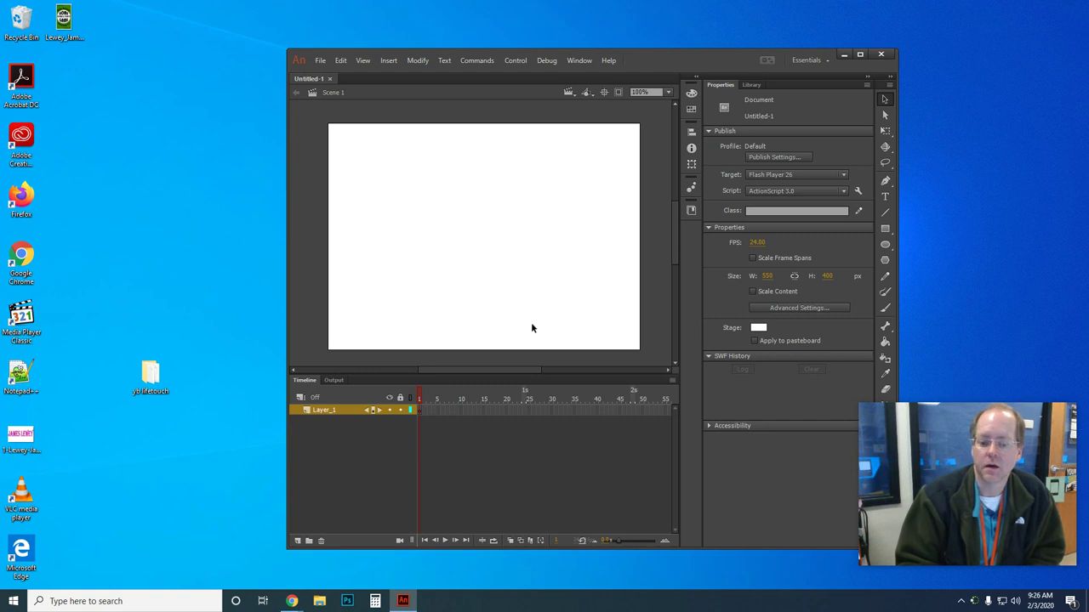
drag(658, 57, 378, 10)
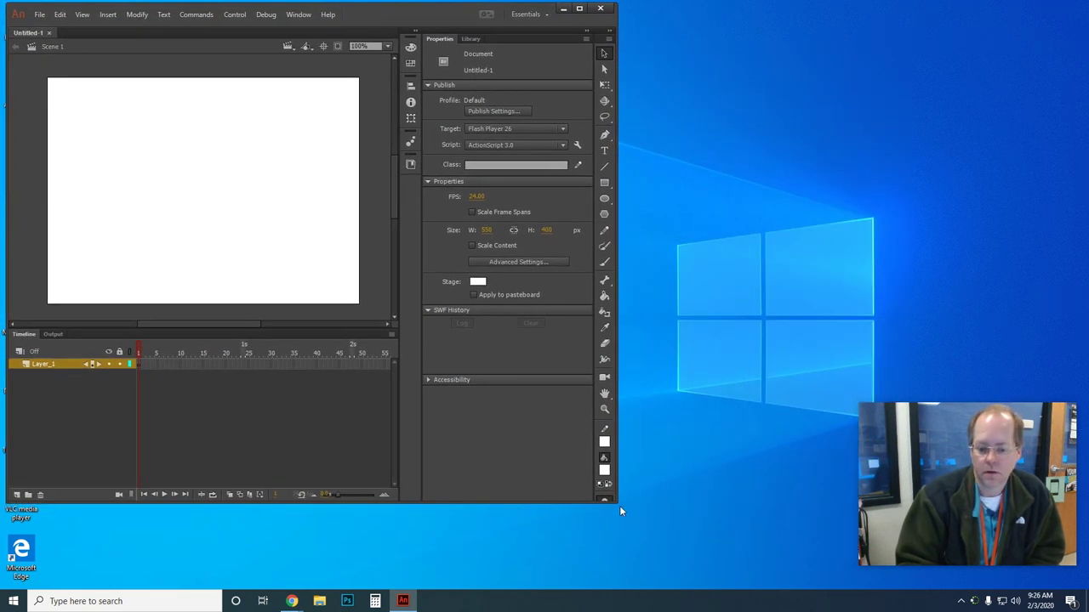
drag(618, 503, 849, 580)
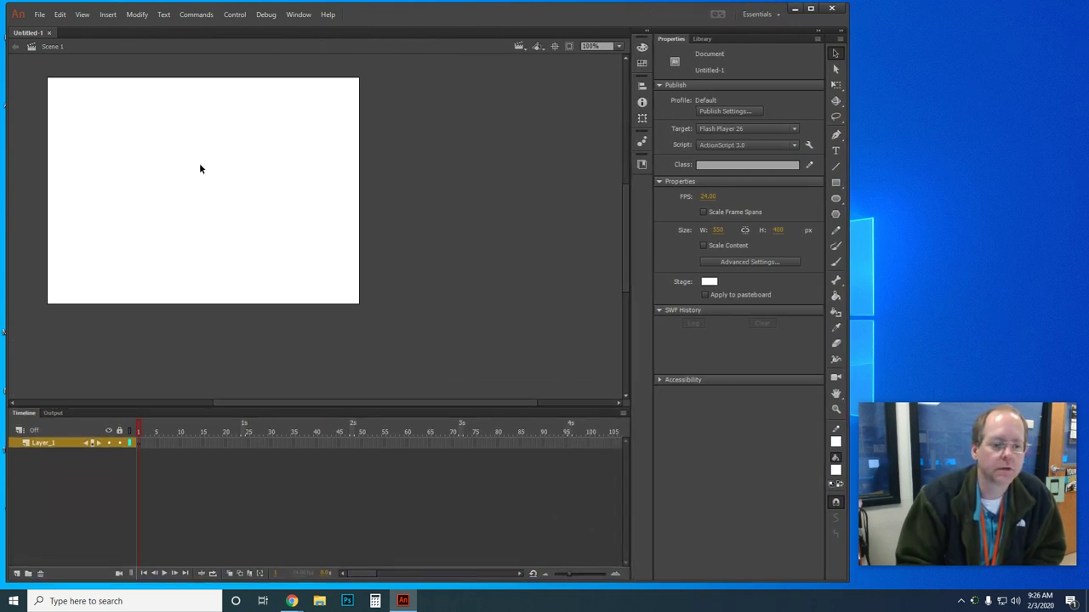
drag(487, 407, 411, 406)
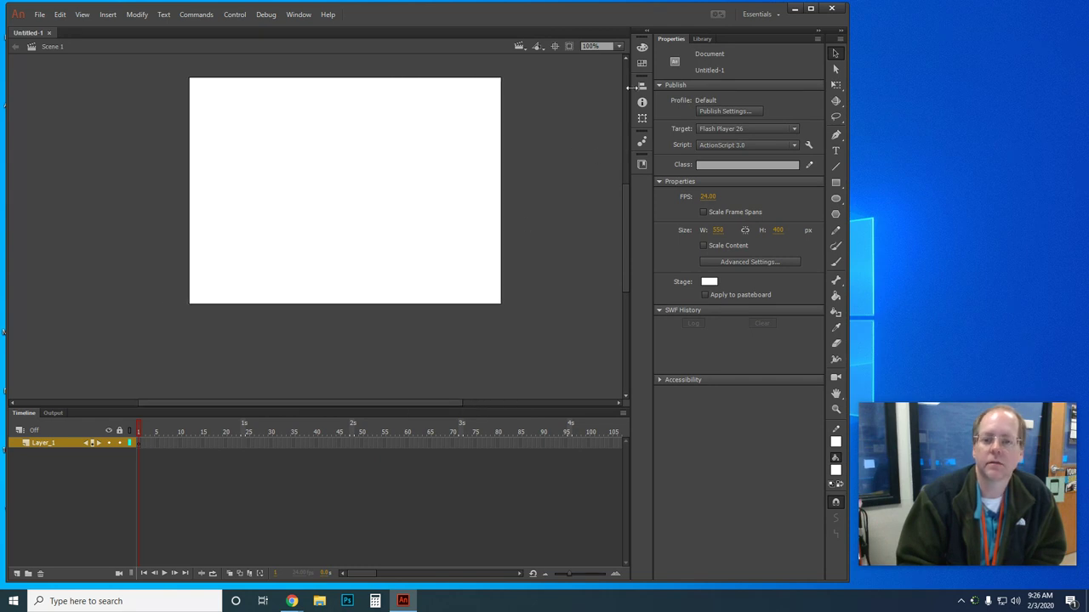
Fit the stage in the window and resize it to 700 × 200 pixels.
click(618, 48)
click(617, 59)
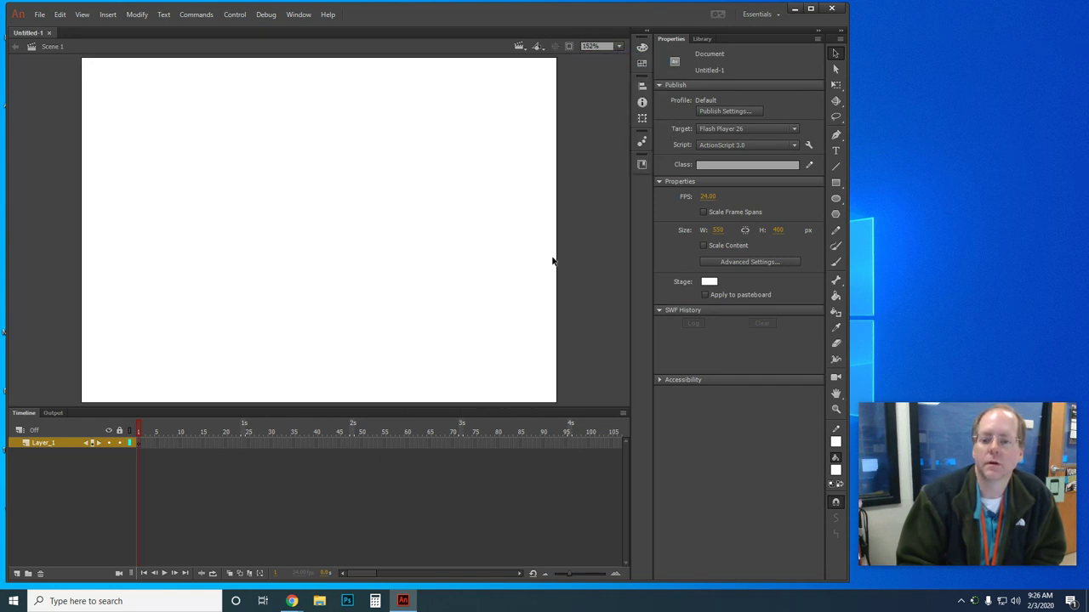
click(719, 229)
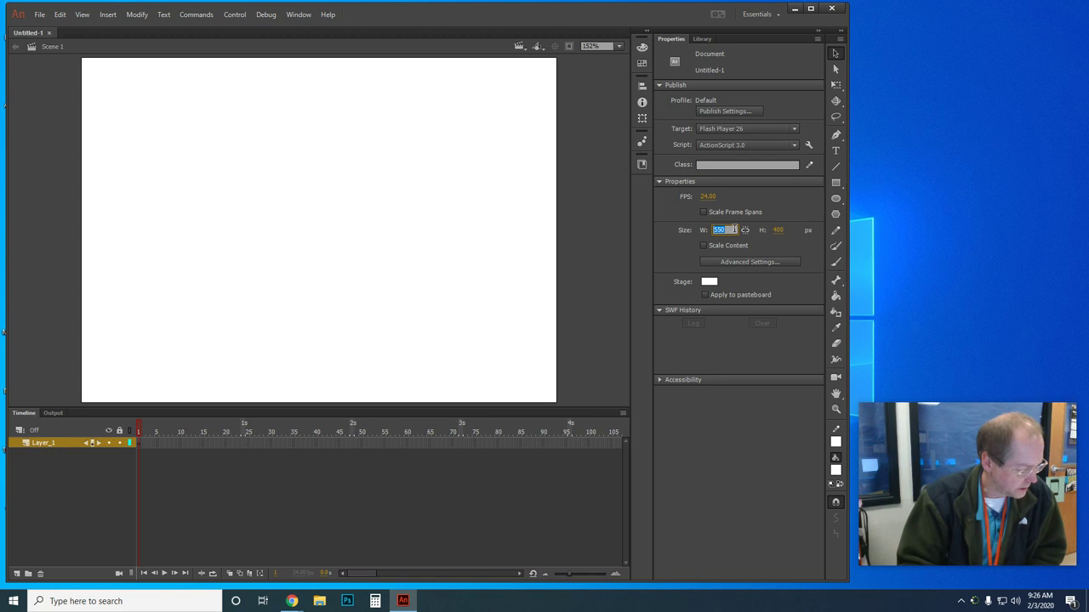
text(700)
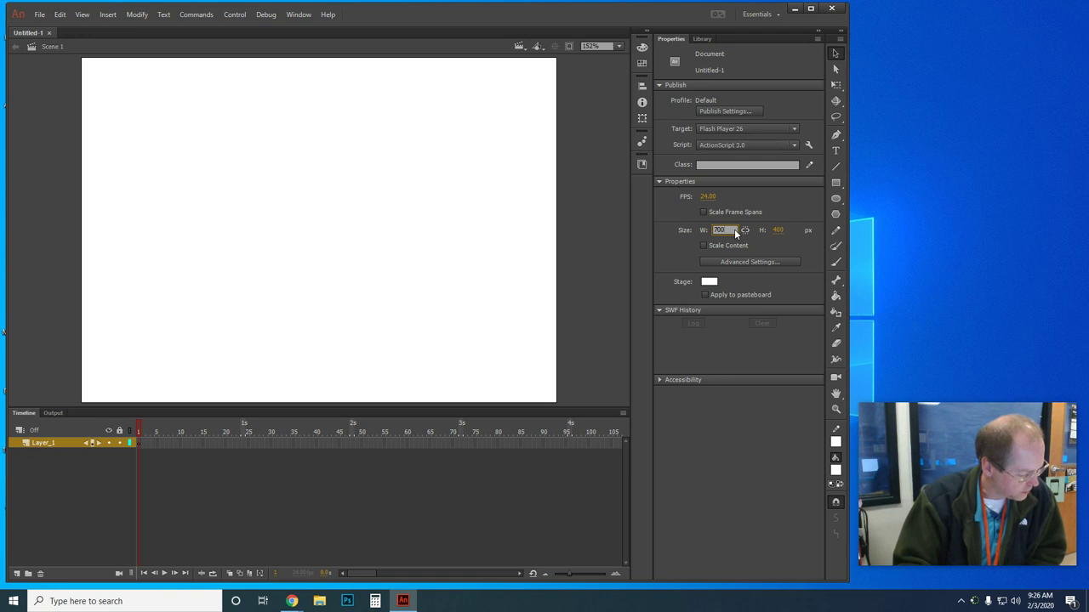
click(779, 229)
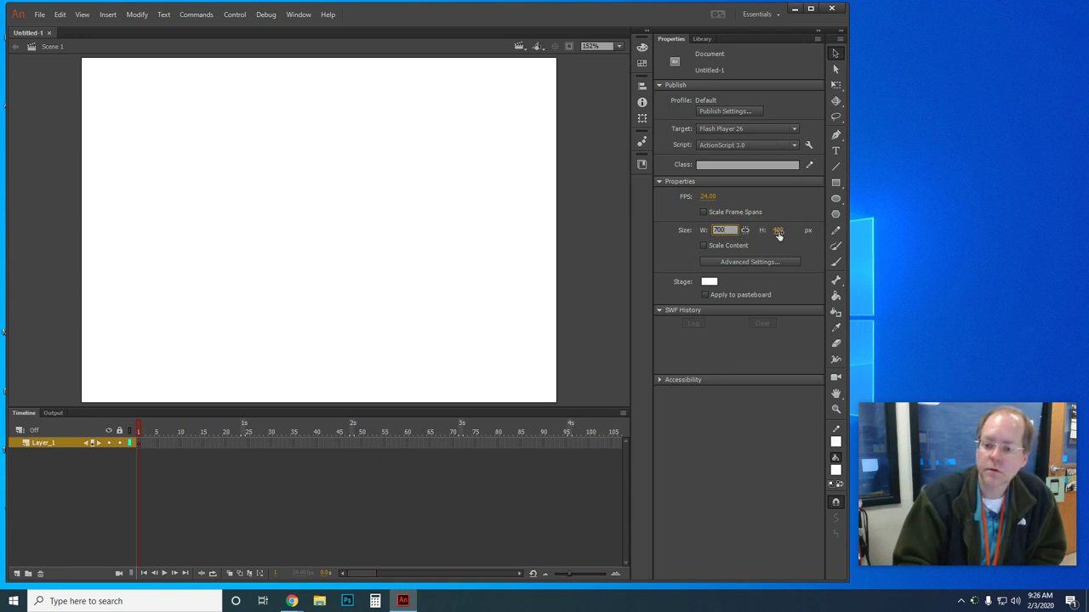
text(200)
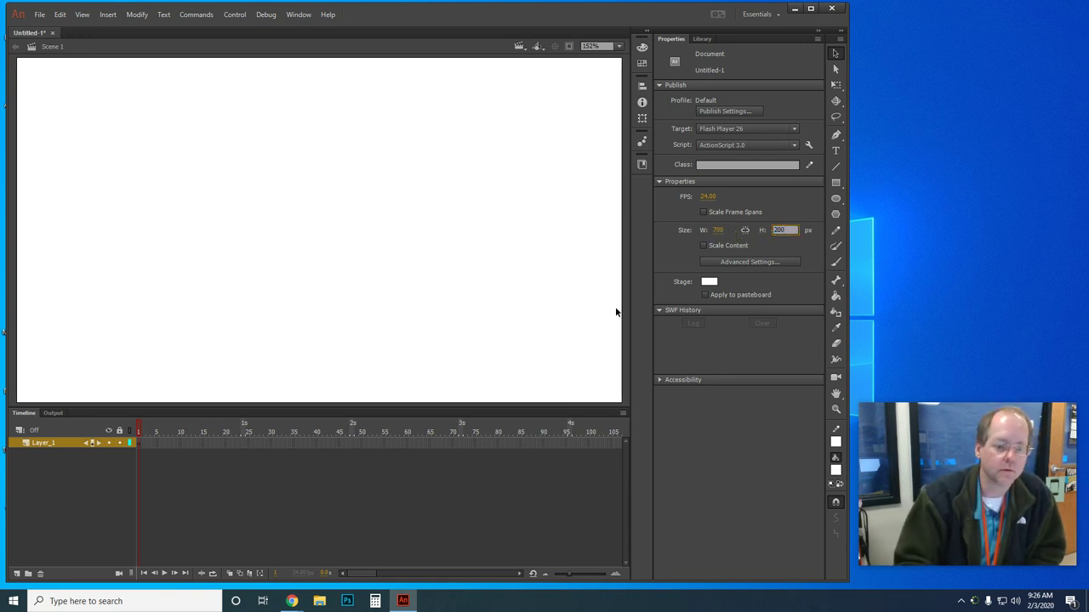
key(Return)
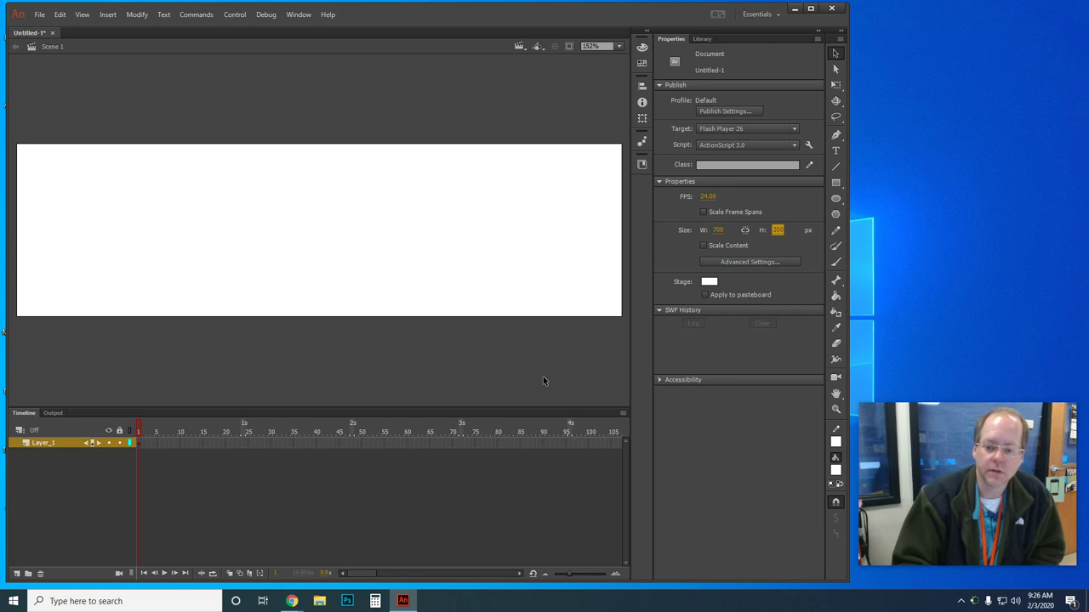
Colour the stage tan (#CC9966), after briefly trying dark grey #333333.
click(706, 283)
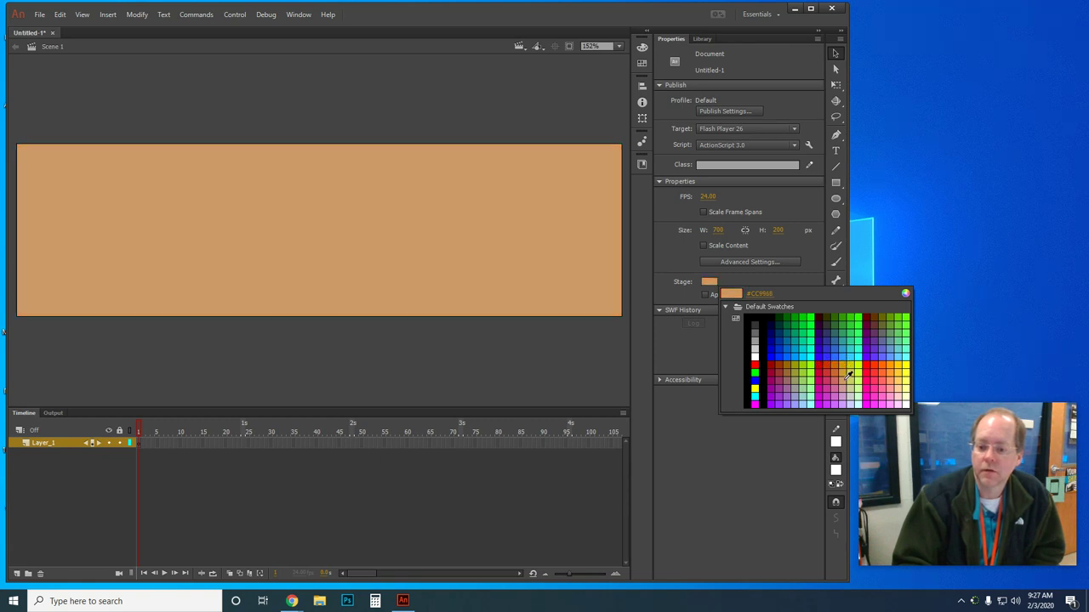
click(845, 379)
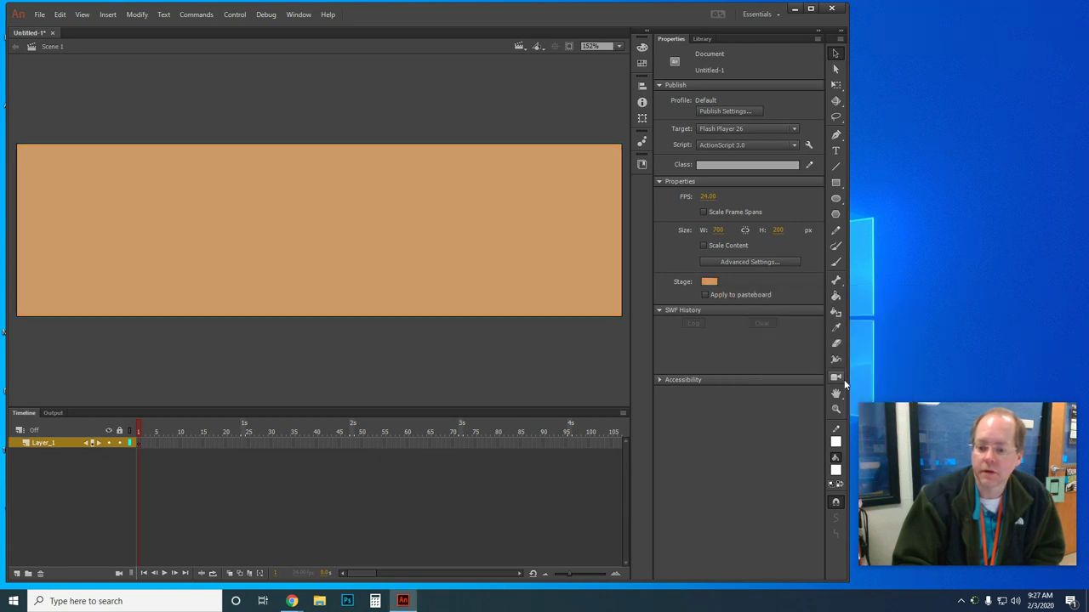
click(714, 281)
click(768, 293)
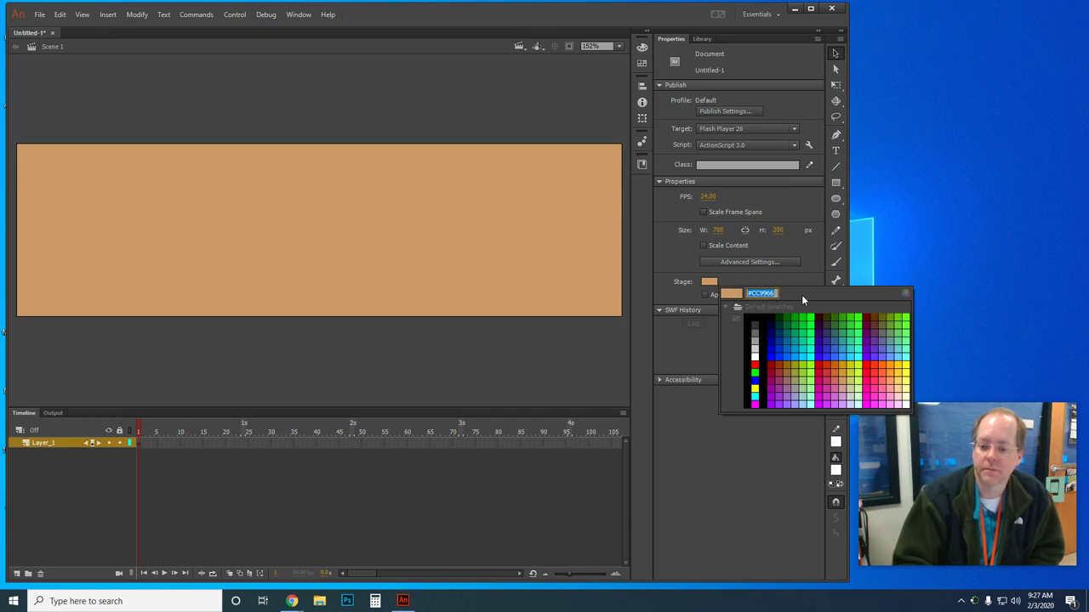
text(333333)
key(Return)
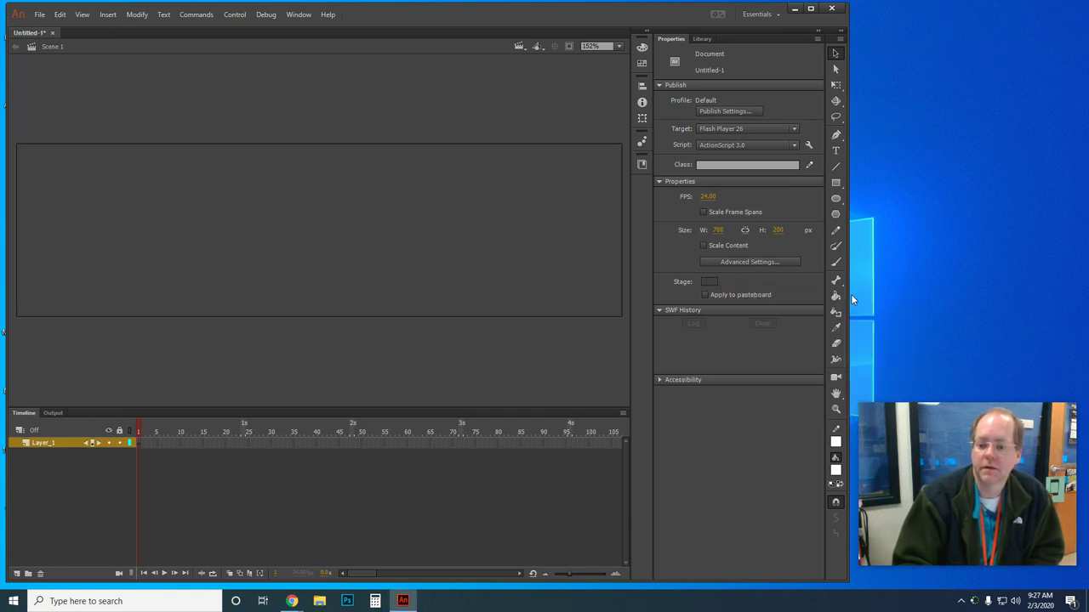
click(711, 281)
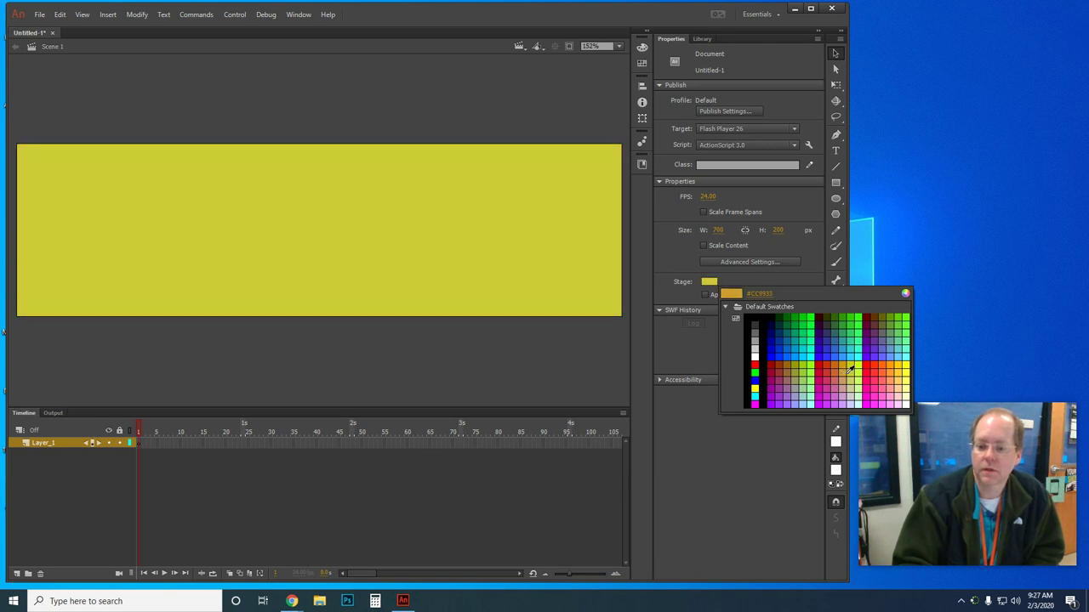
click(843, 379)
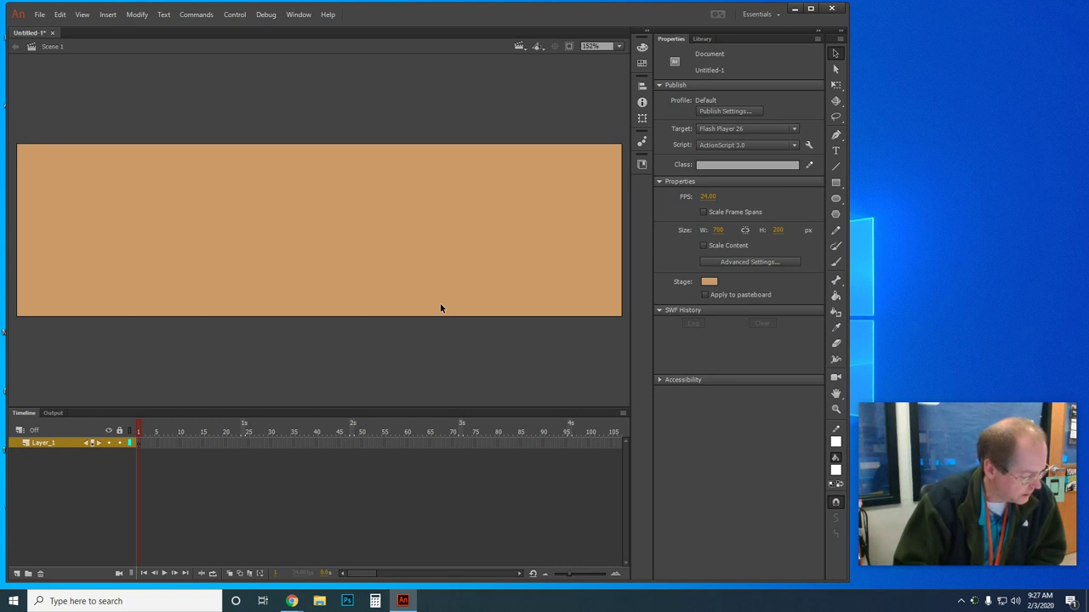
Save the document as an .fla named with your name followed by '-Lesson15'.
click(40, 15)
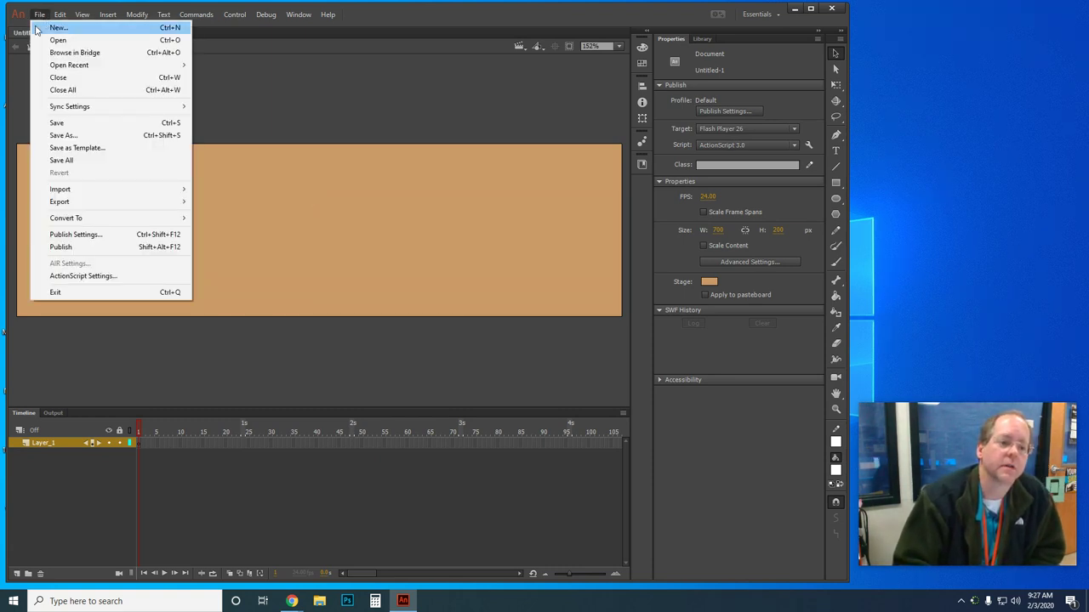
click(77, 136)
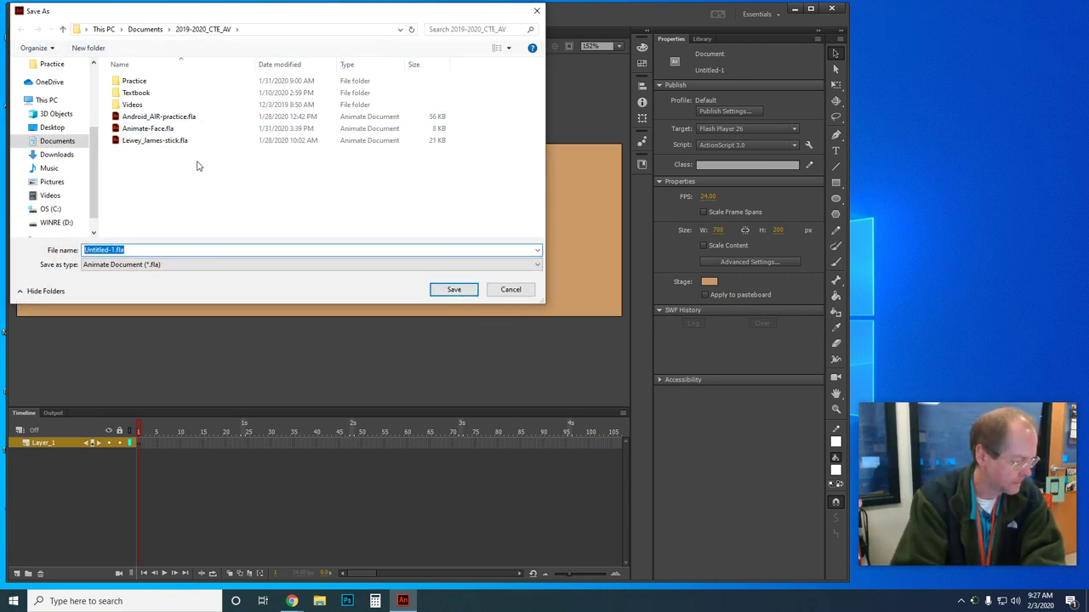
text(Lewey_James-)
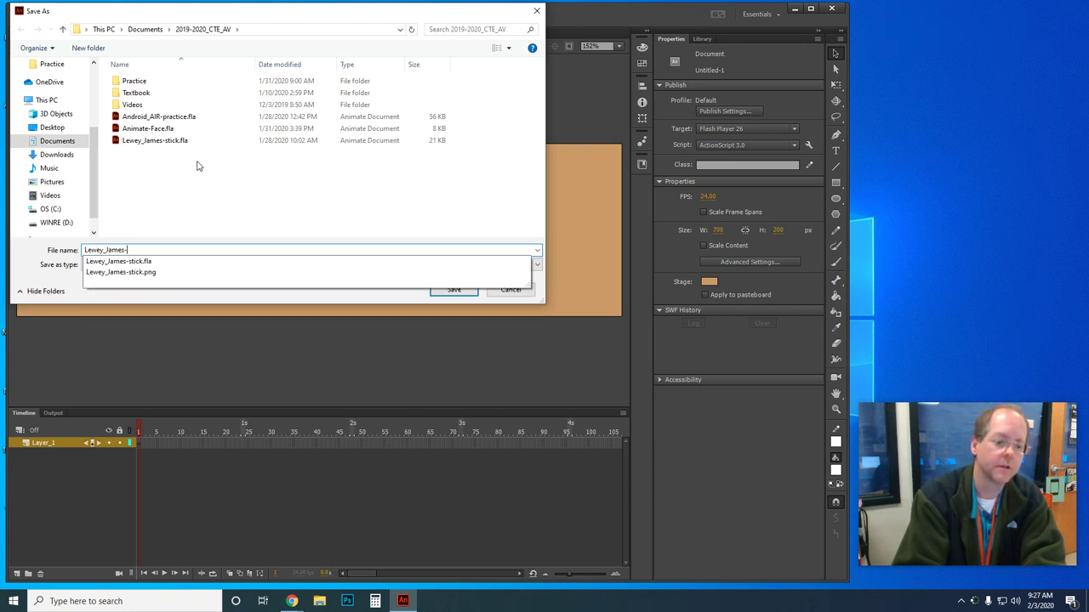
text(Lesson)
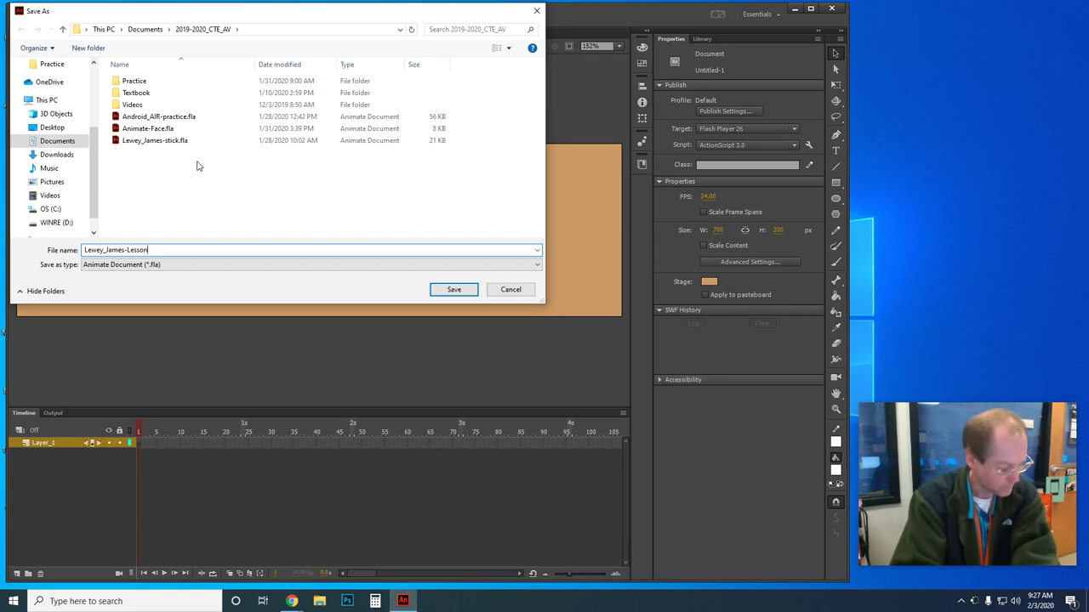
text(15)
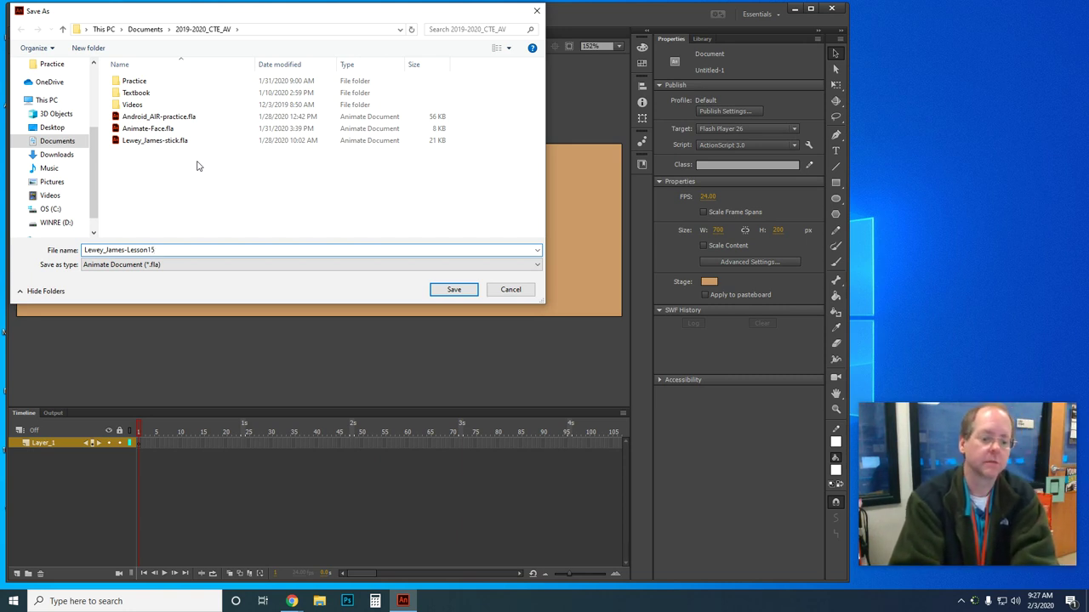
key(Return)
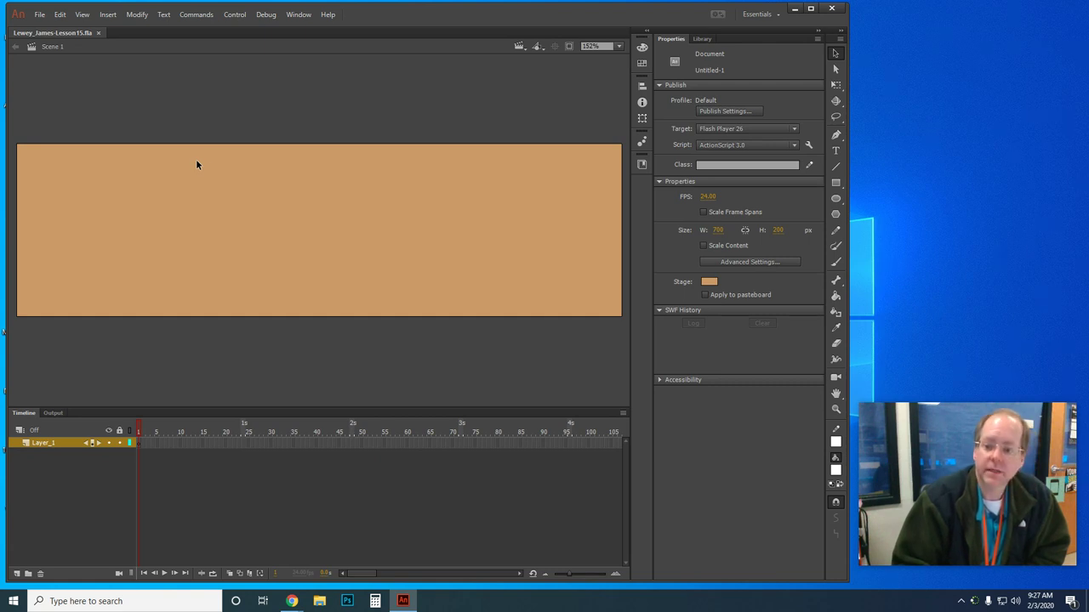
With the Rectangle tool, set the stroke to dark brown #063300 and the fill to orange #CC6600.
click(837, 184)
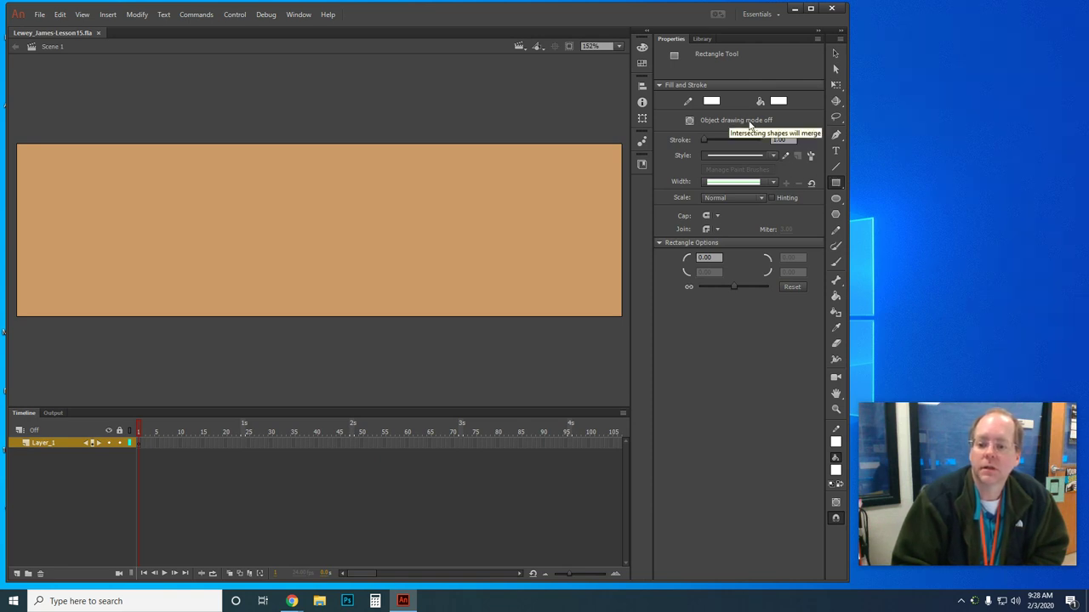
click(689, 120)
click(690, 120)
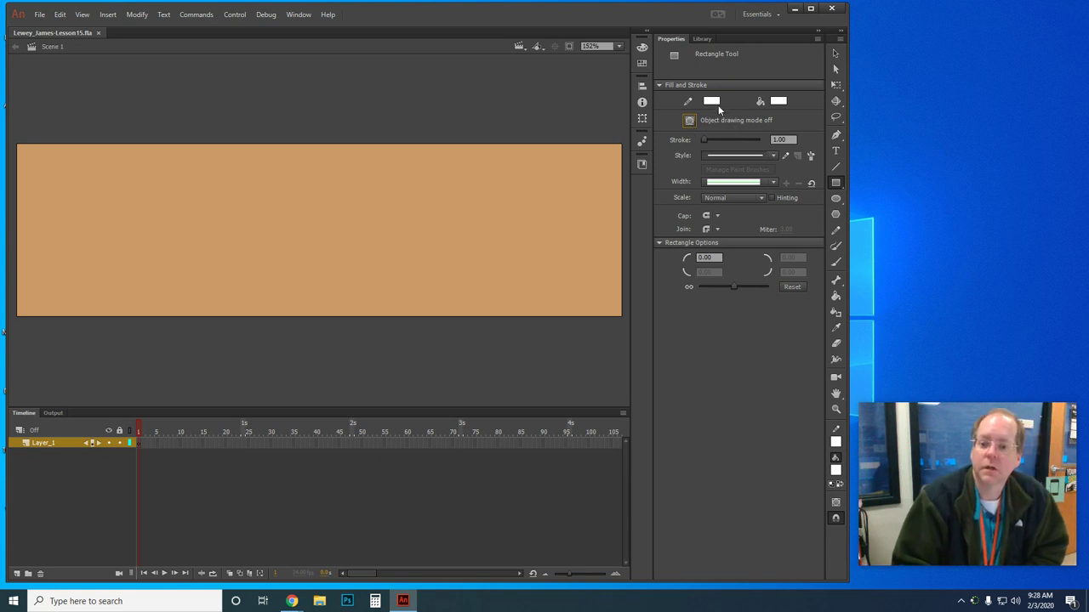
click(713, 102)
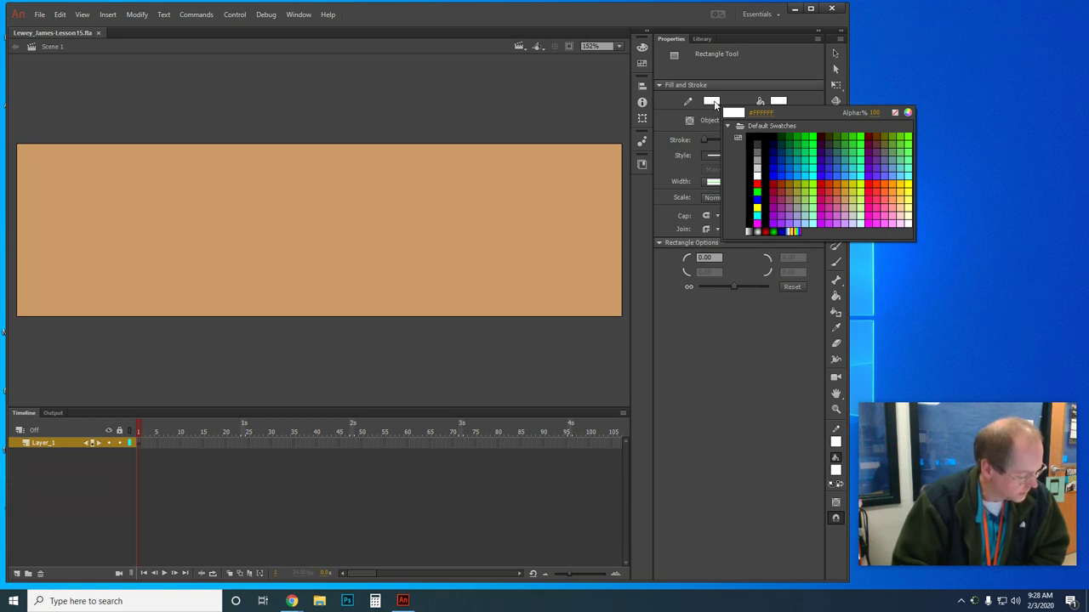
click(771, 112)
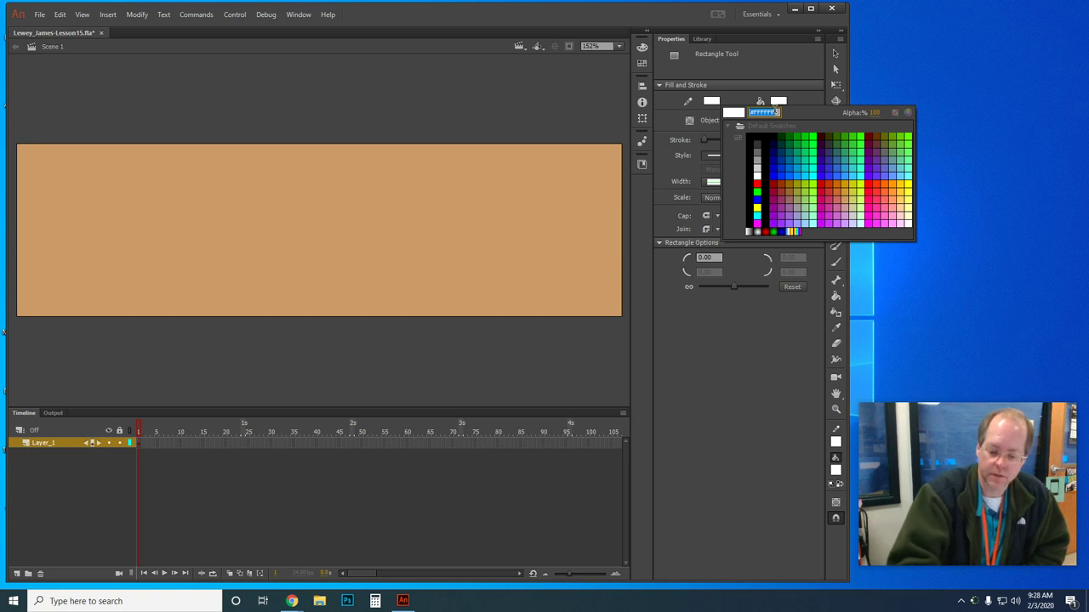
text(063300)
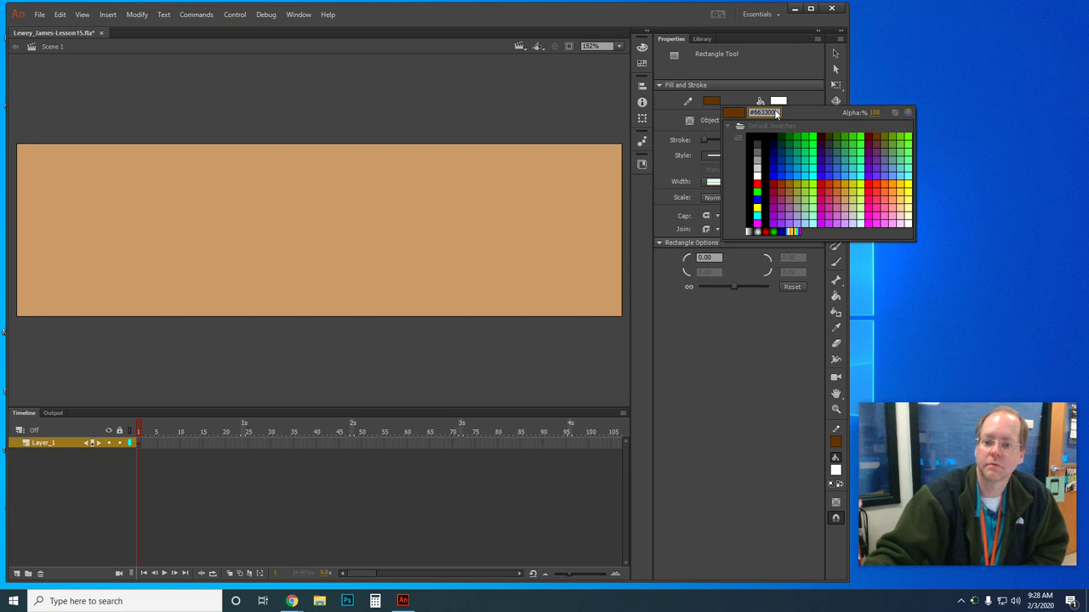
key(Return)
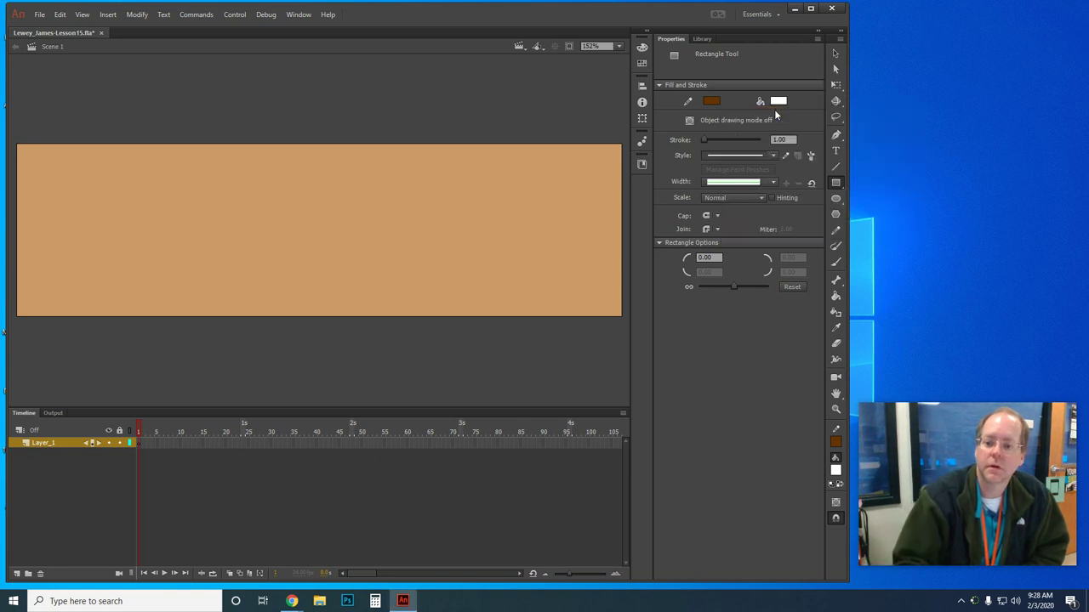
click(779, 103)
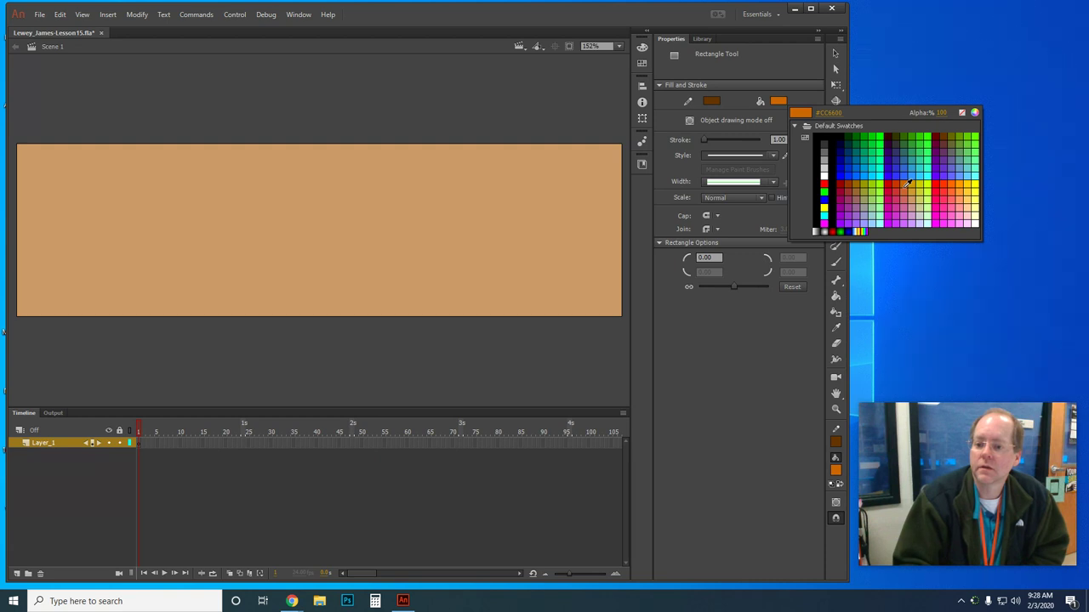
click(904, 185)
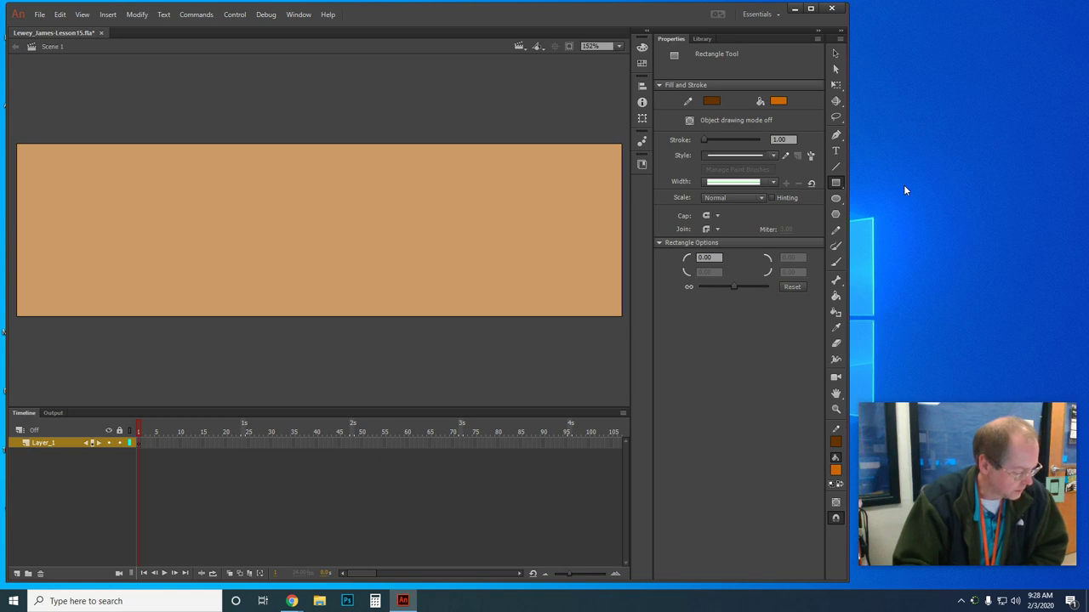
Draw an orange rectangle on the left of the stage and marquee-select it.
mouse_move(131, 164)
mouse_down()
mouse_move(136, 194)
mouse_move(225, 298)
mouse_up()
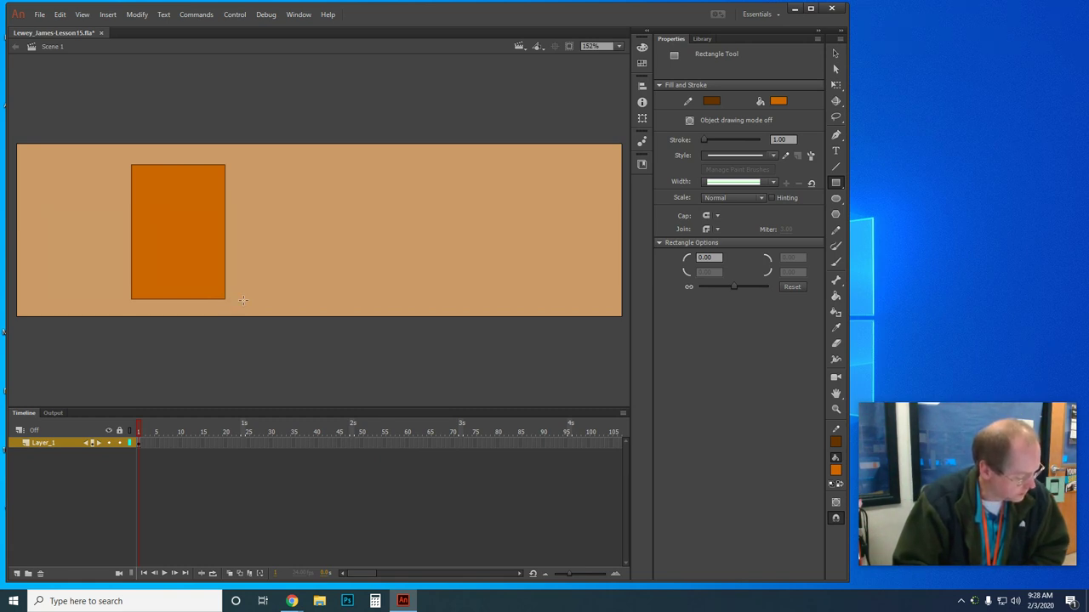
click(836, 55)
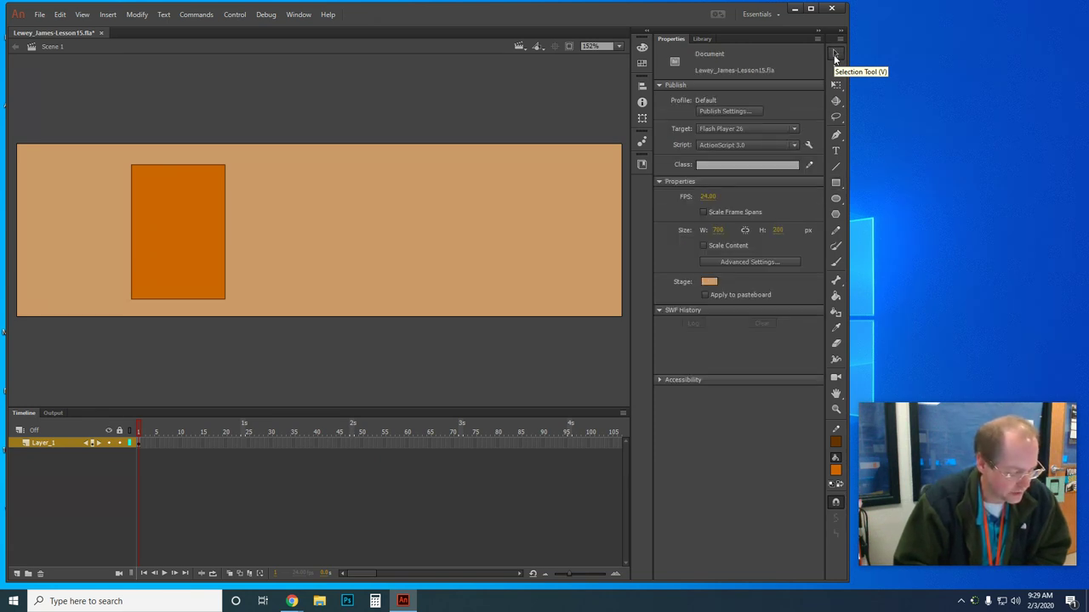
drag(111, 153, 281, 325)
Try selecting the fill and edges separately, undo the fill move, then reselect the whole rectangle.
click(296, 142)
click(155, 224)
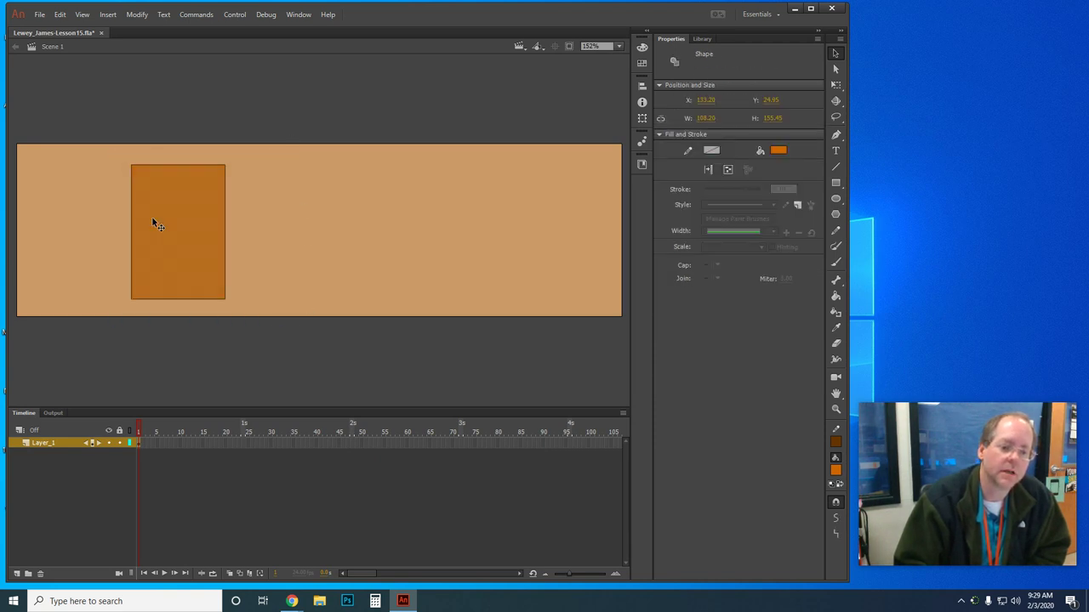
drag(207, 235, 386, 231)
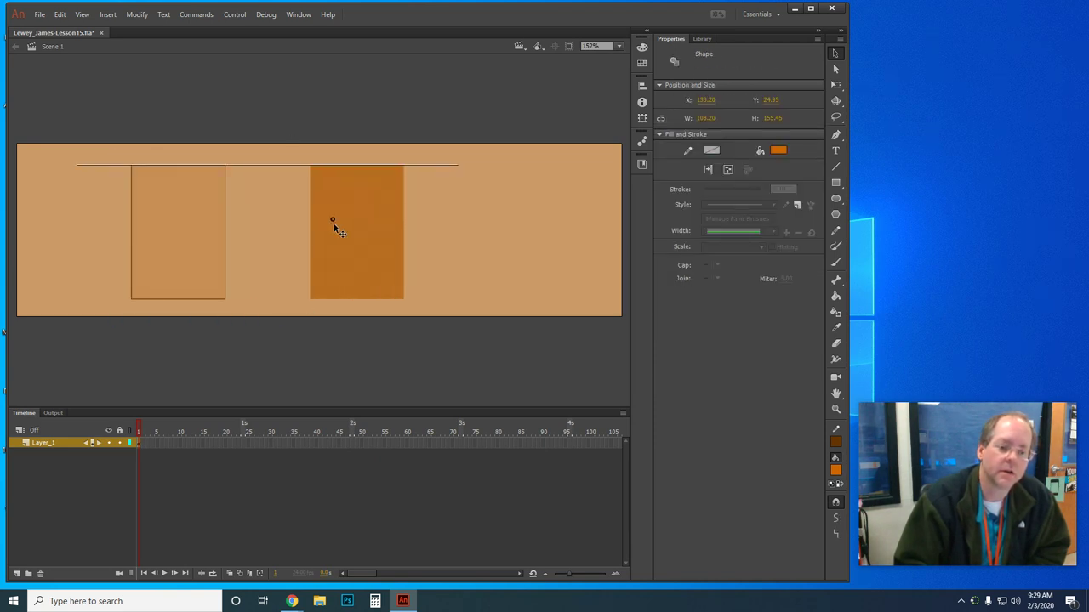
click(60, 14)
click(68, 24)
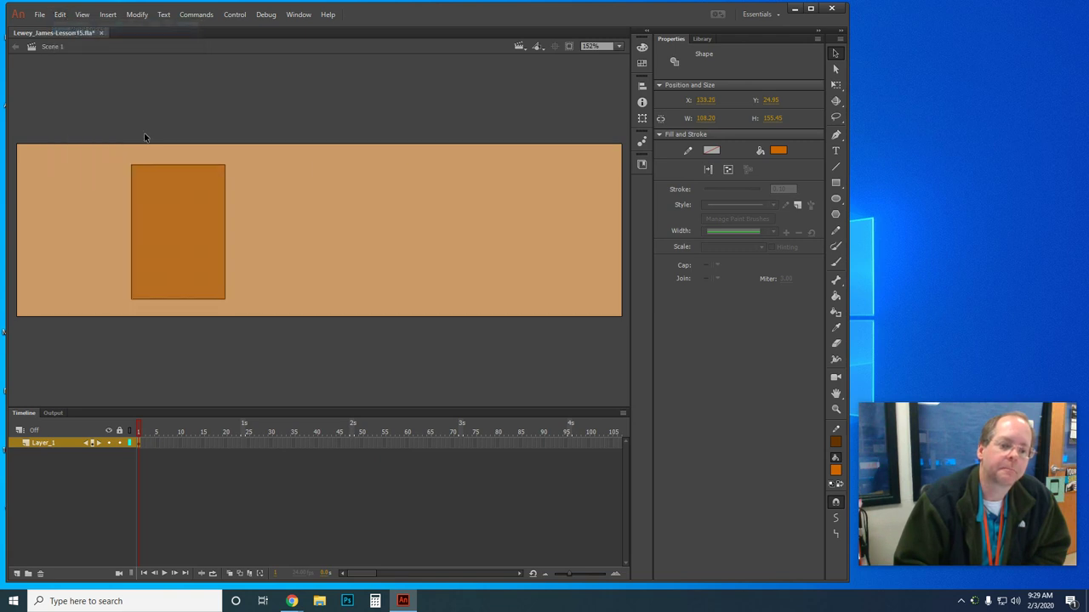
click(181, 165)
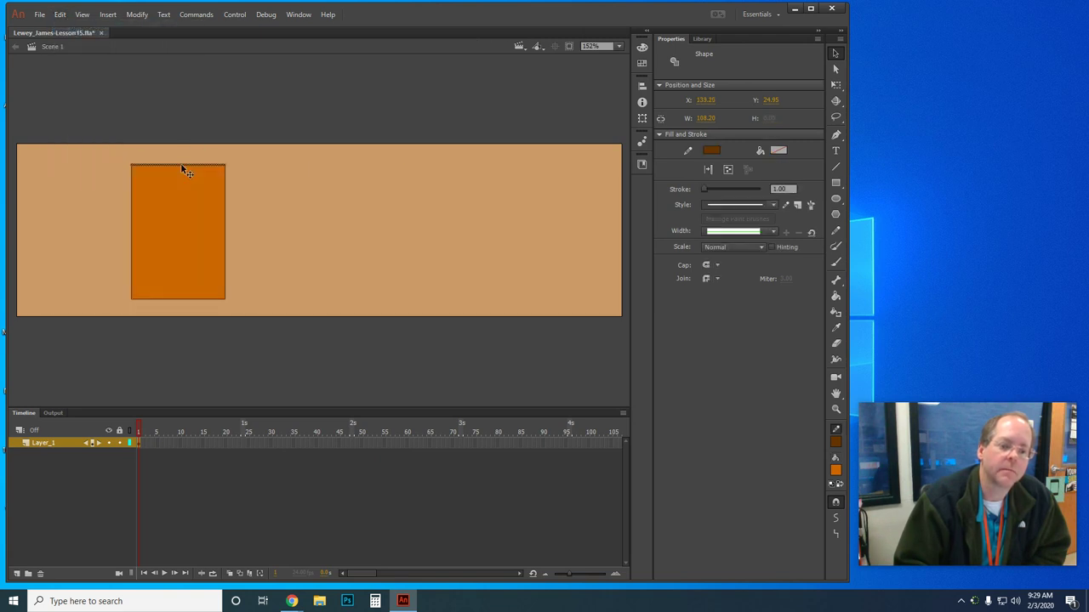
click(132, 178)
click(105, 156)
drag(119, 158, 246, 319)
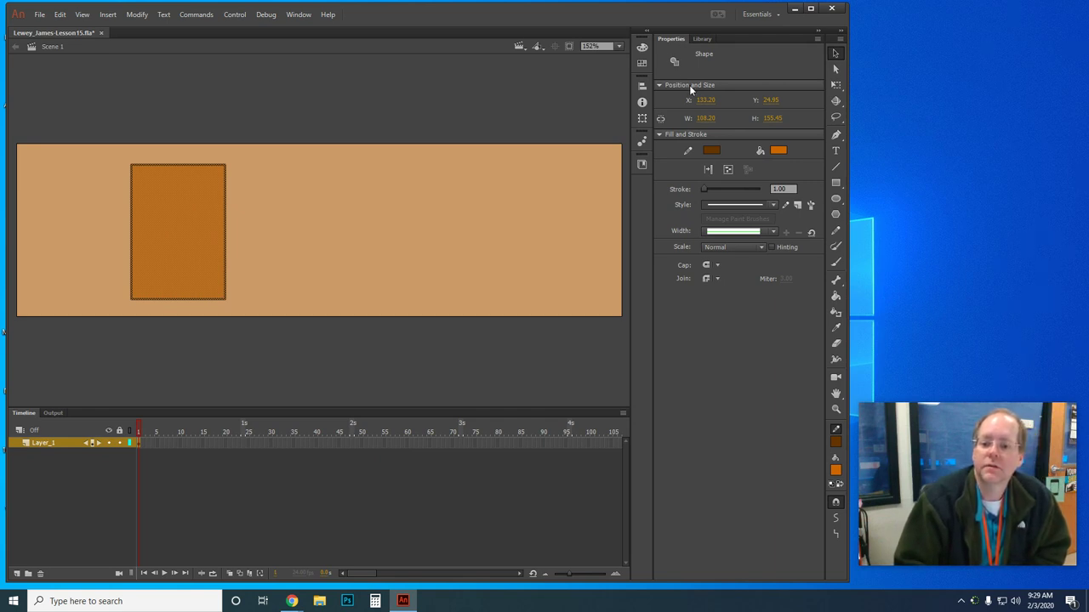
Resize the rectangle to 130 wide and 150 tall.
click(703, 118)
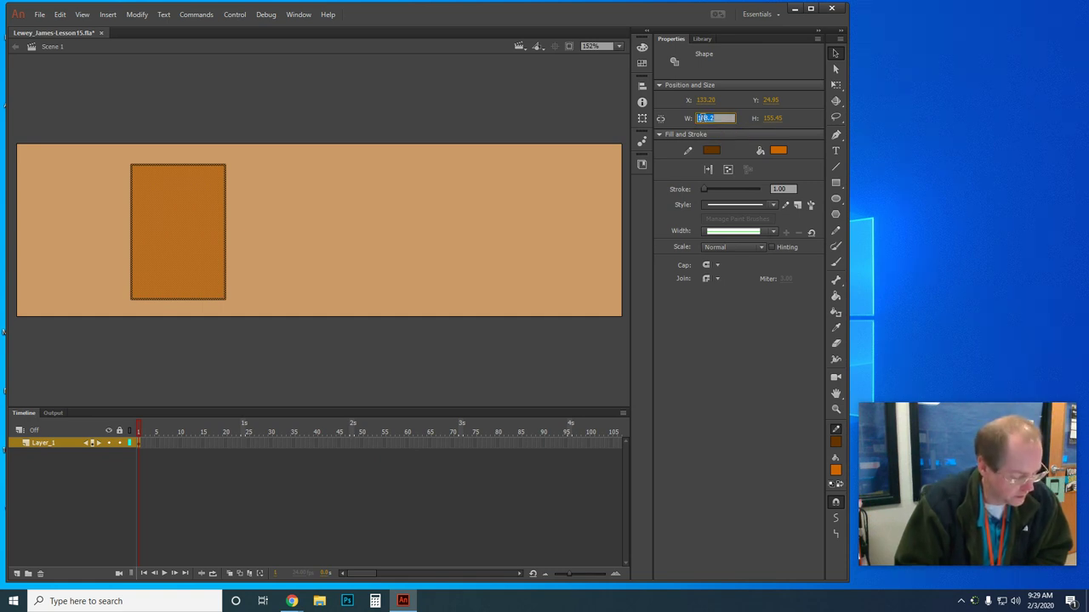
text(130)
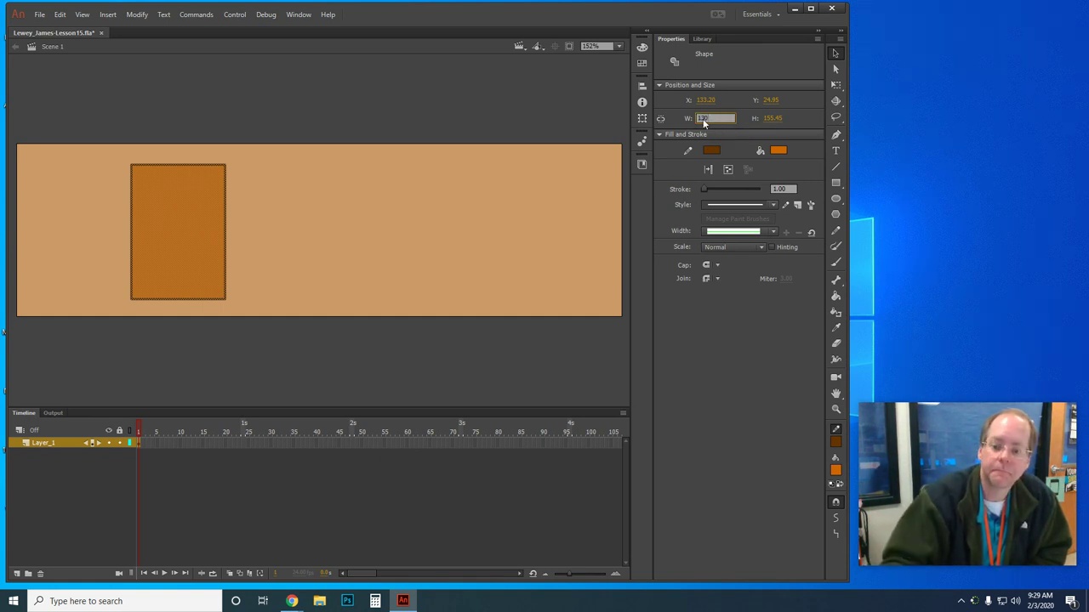
click(775, 119)
text(150)
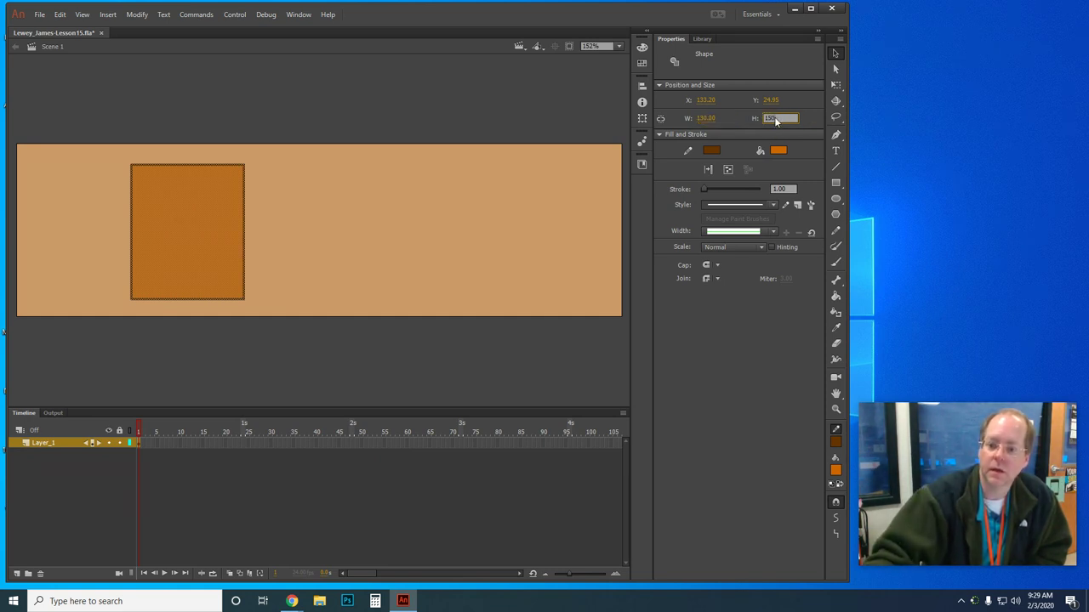
key(Return)
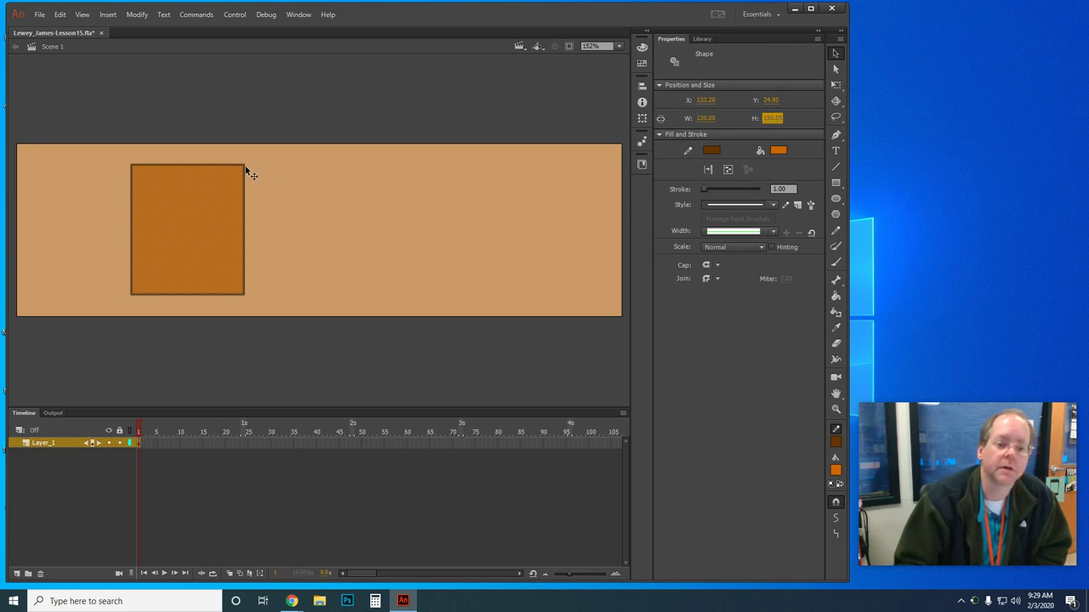
Deselect the rectangle and save the document.
click(136, 161)
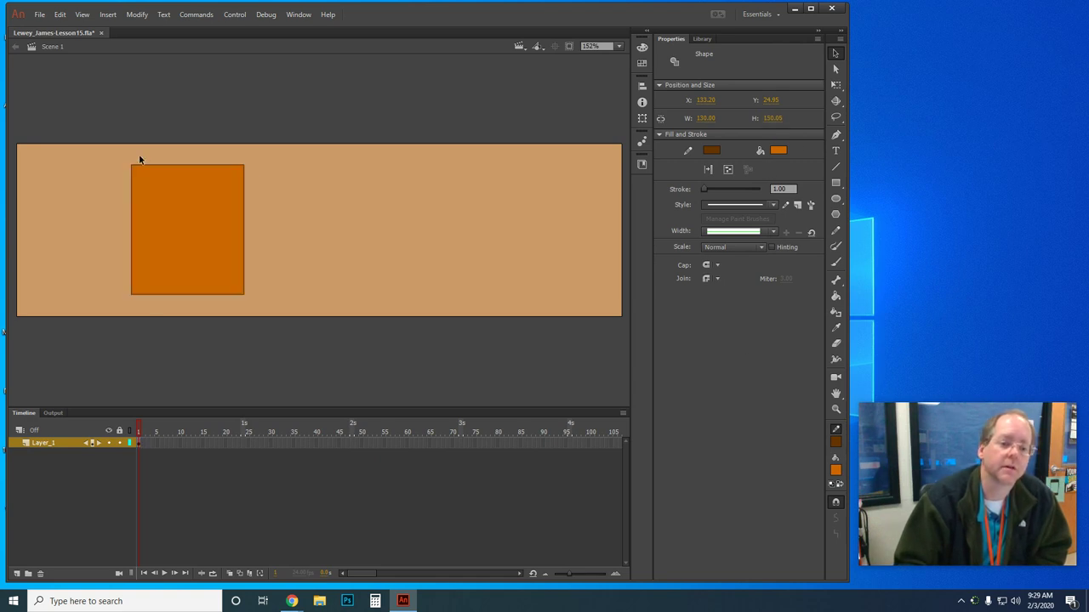
click(42, 17)
click(64, 122)
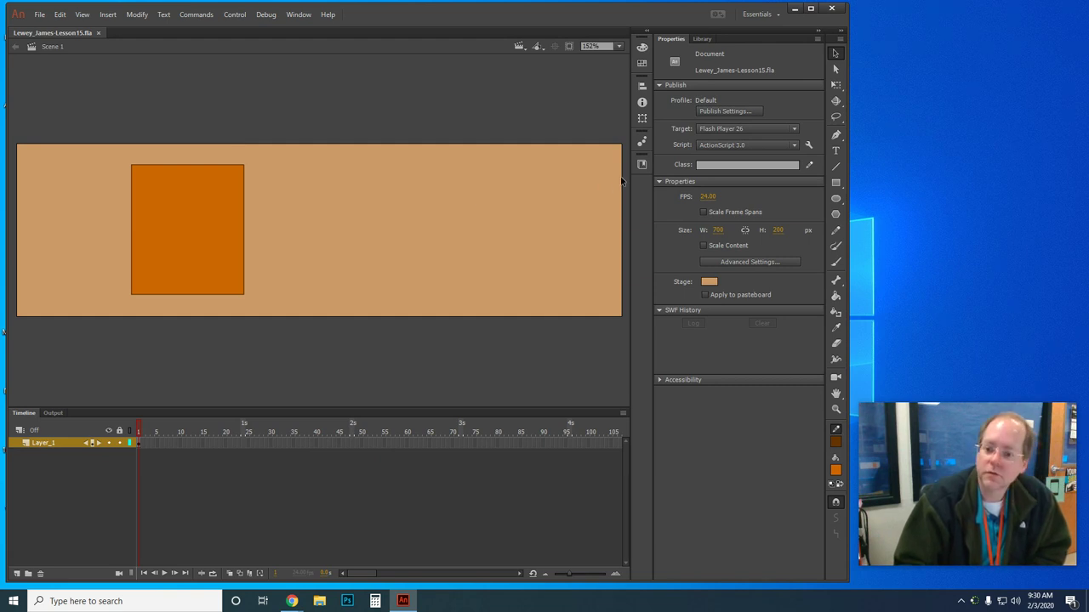
With the ordinary Oval tool, draw ellipses across the rectangle's top and bottom edges, undoing misplaced attempts.
click(835, 199)
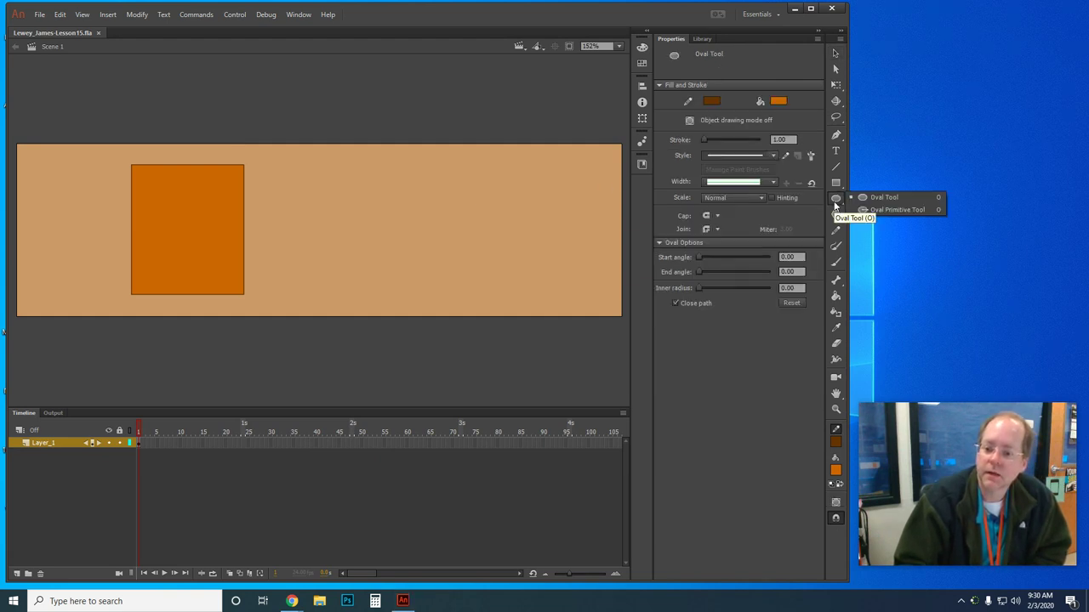
click(861, 197)
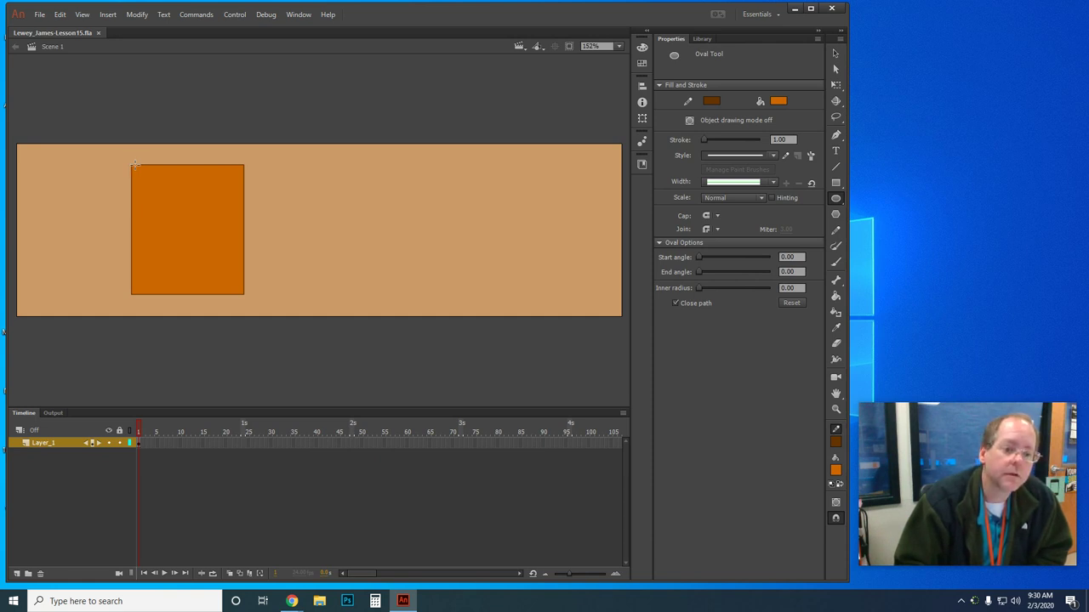
drag(130, 164, 242, 172)
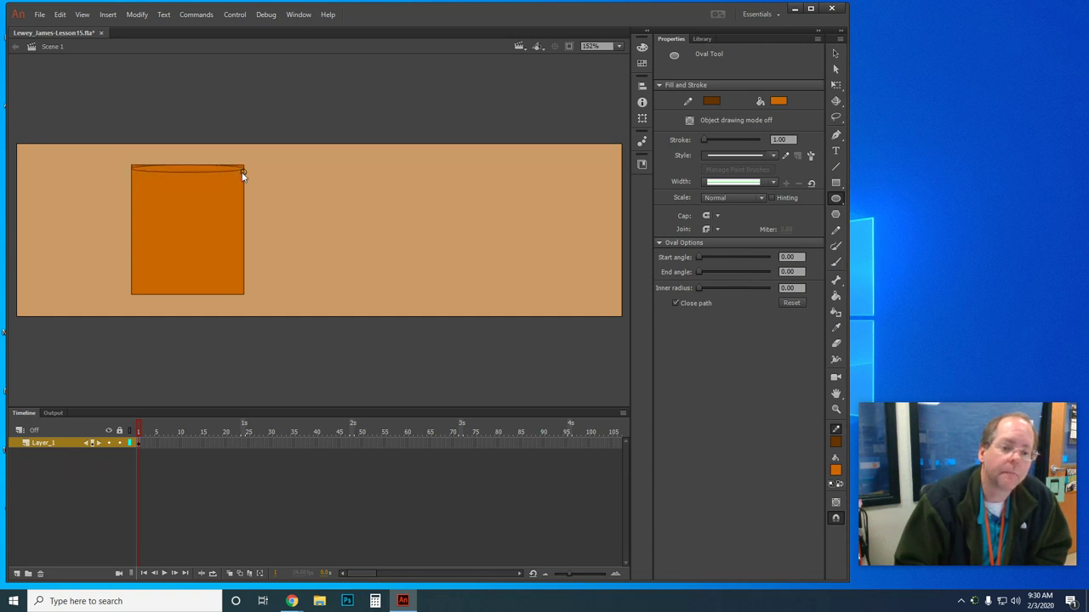
mouse_move(242, 175)
mouse_down()
mouse_move(243, 194)
mouse_move(244, 153)
mouse_up()
key(ctrl+z)
key(ctrl+z)
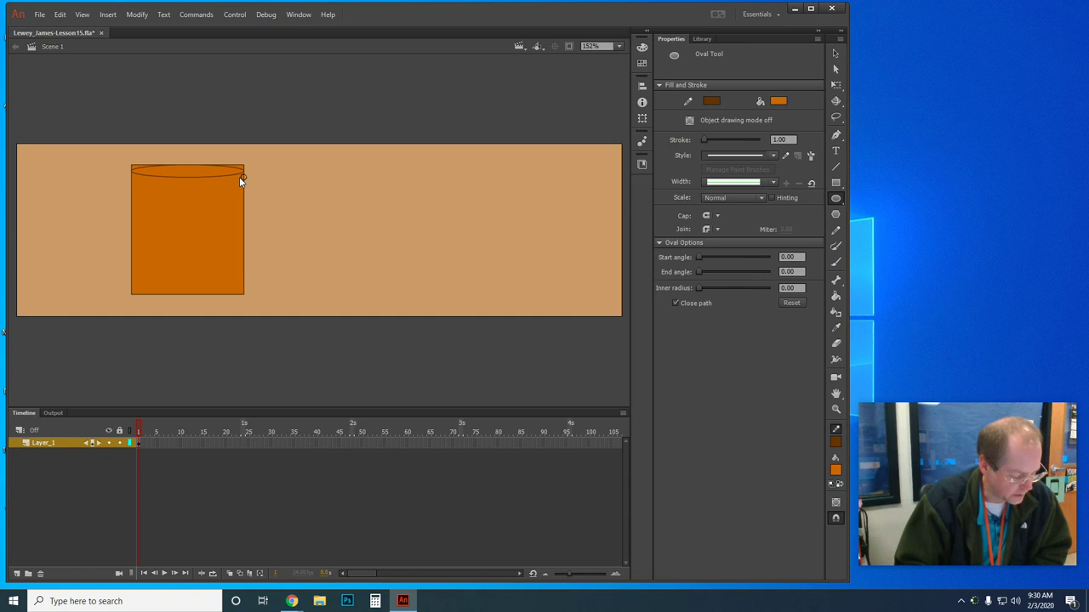
key(ctrl+z)
drag(132, 165, 242, 193)
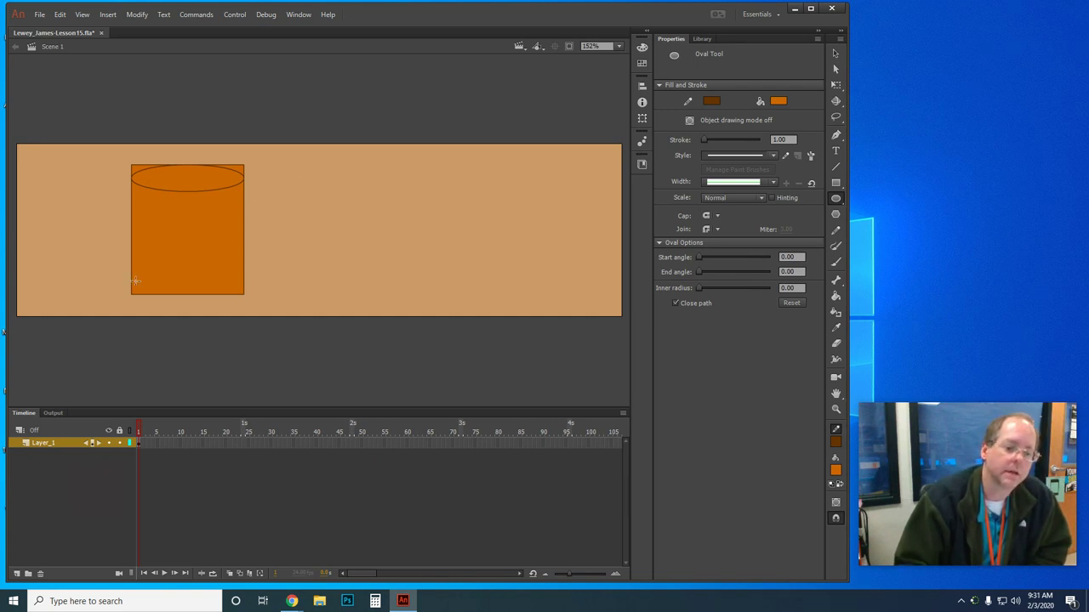
drag(131, 282, 244, 310)
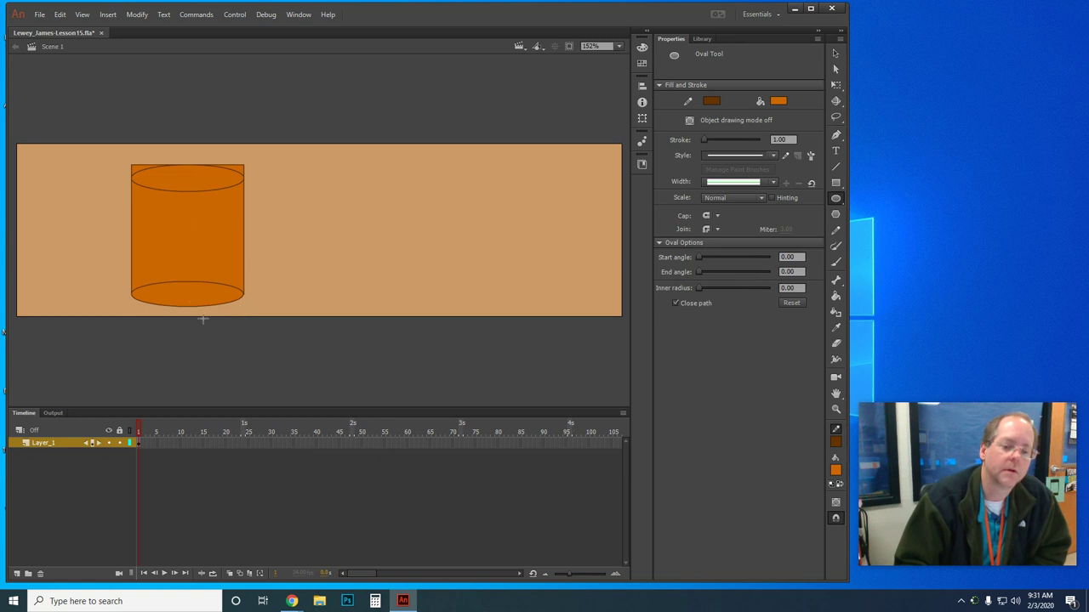
Undo both ellipses and redraw the top ellipse across the rectangle.
click(60, 16)
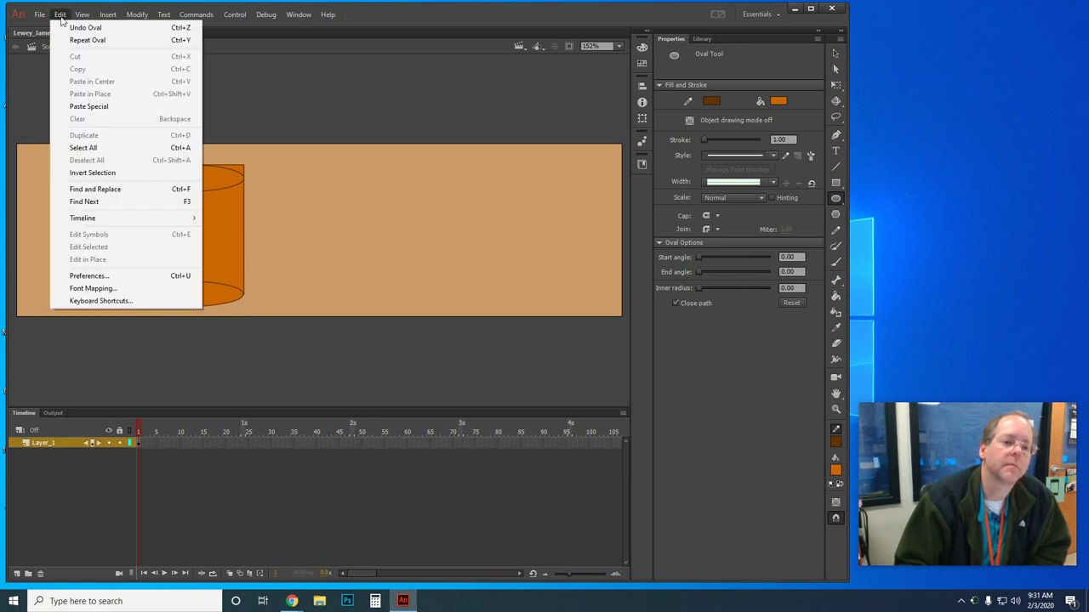
click(85, 27)
click(61, 14)
click(85, 28)
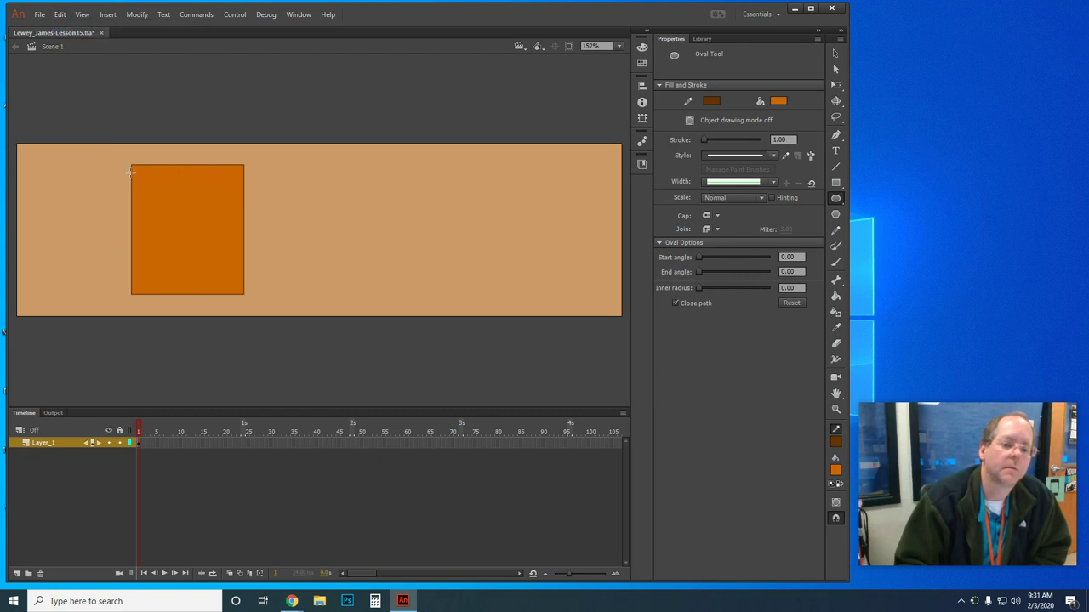
drag(129, 173, 244, 156)
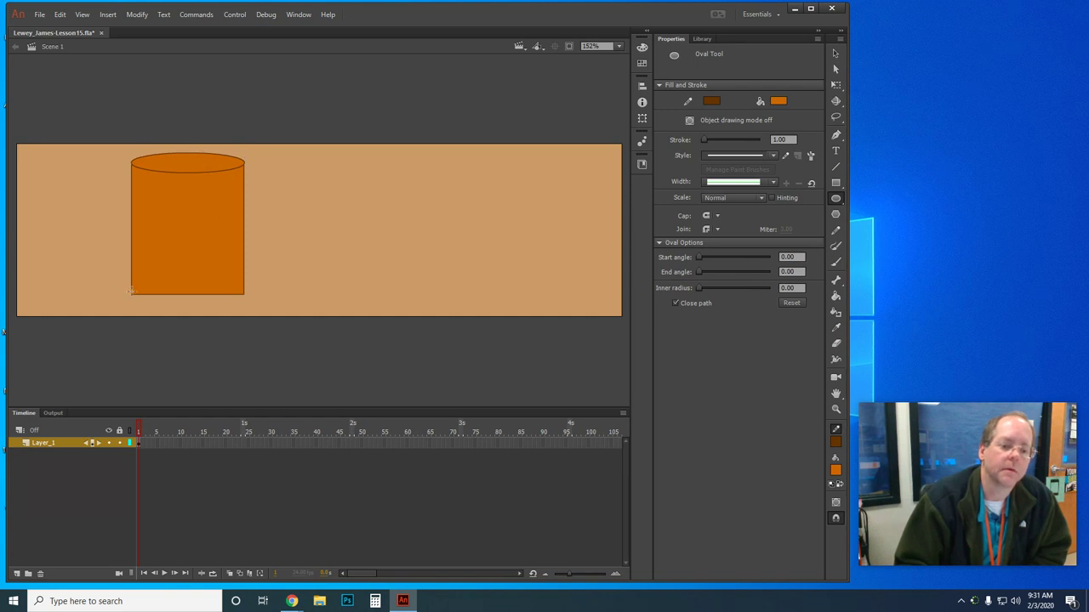
Redraw the bottom ellipse to span the rectangle's full width, undoing a short attempt.
drag(132, 291, 190, 305)
click(60, 14)
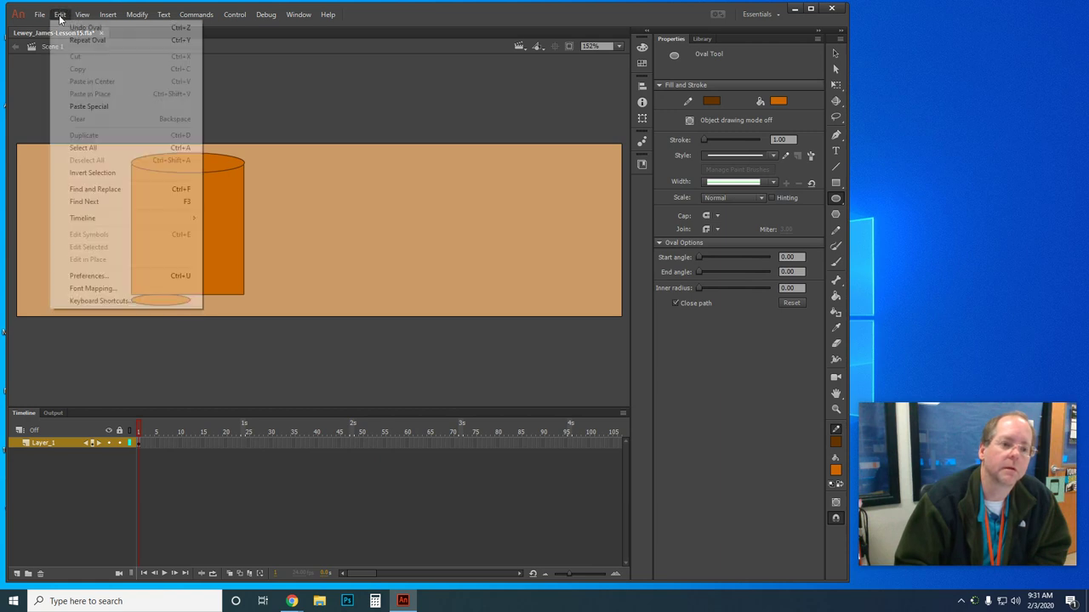
click(74, 26)
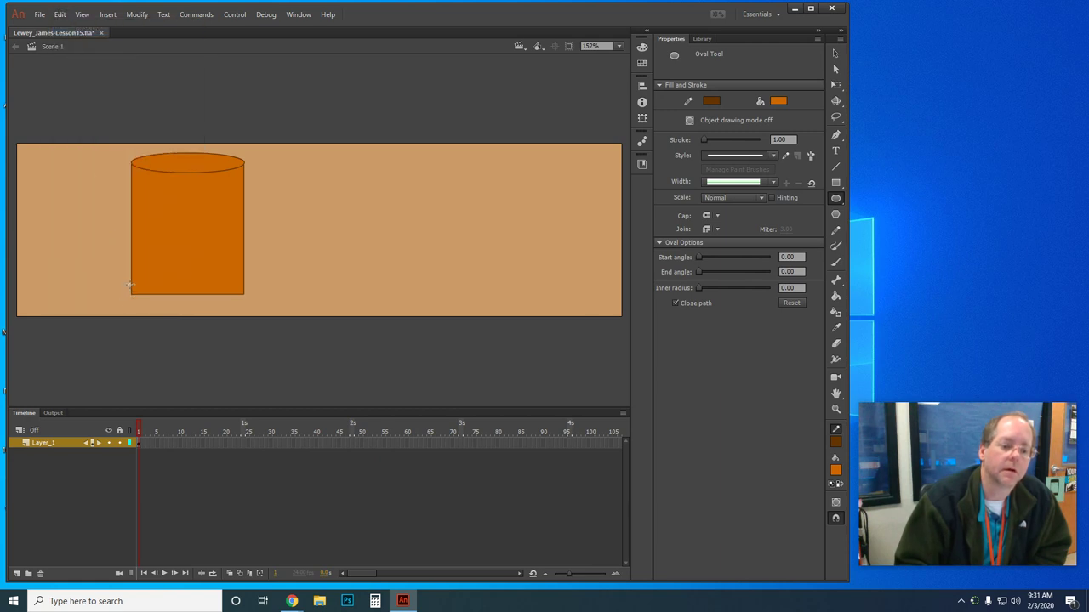
drag(129, 283, 244, 309)
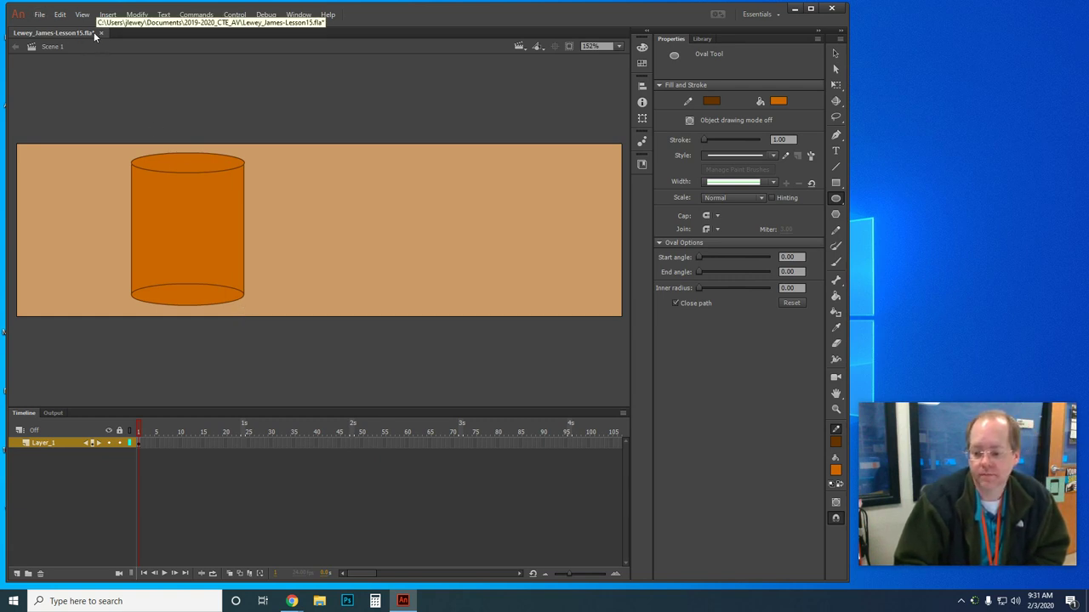
Save the cylinder document, then switch to the Subselection tool and back to Selection.
click(39, 14)
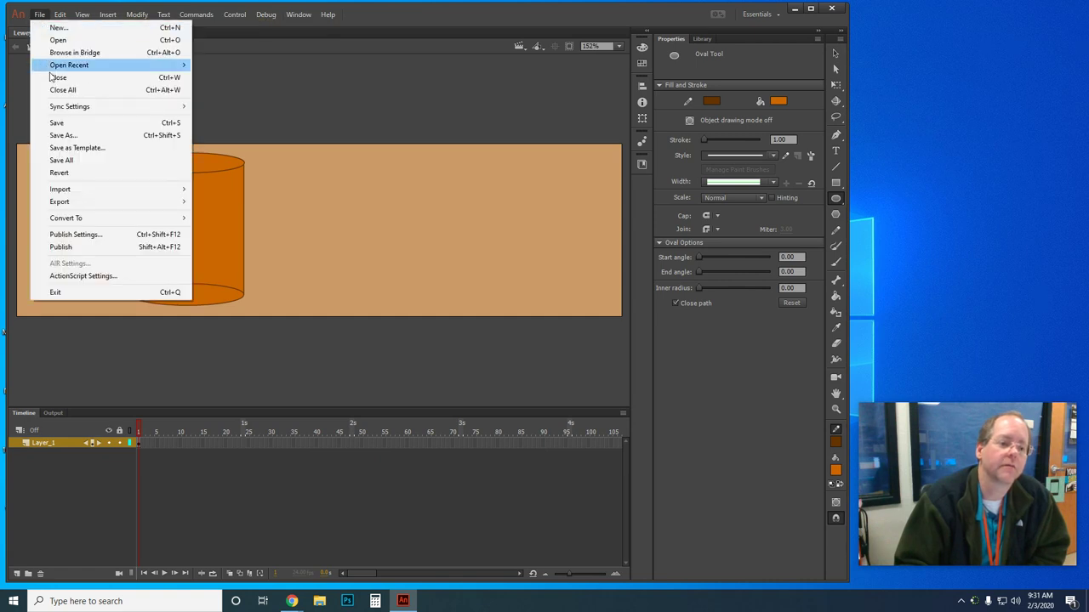
click(58, 122)
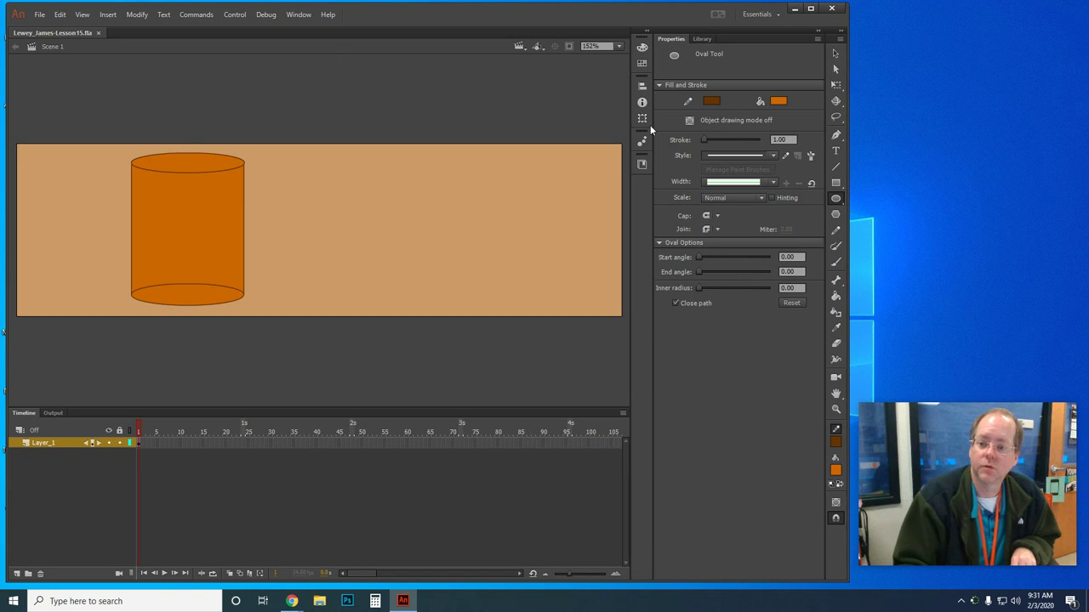
click(832, 74)
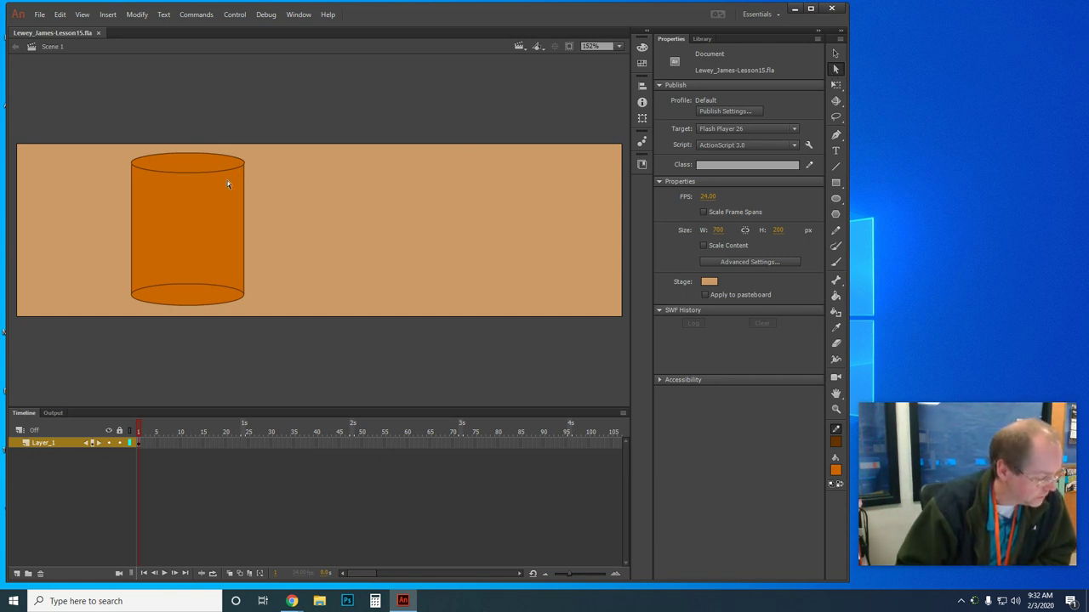
click(833, 55)
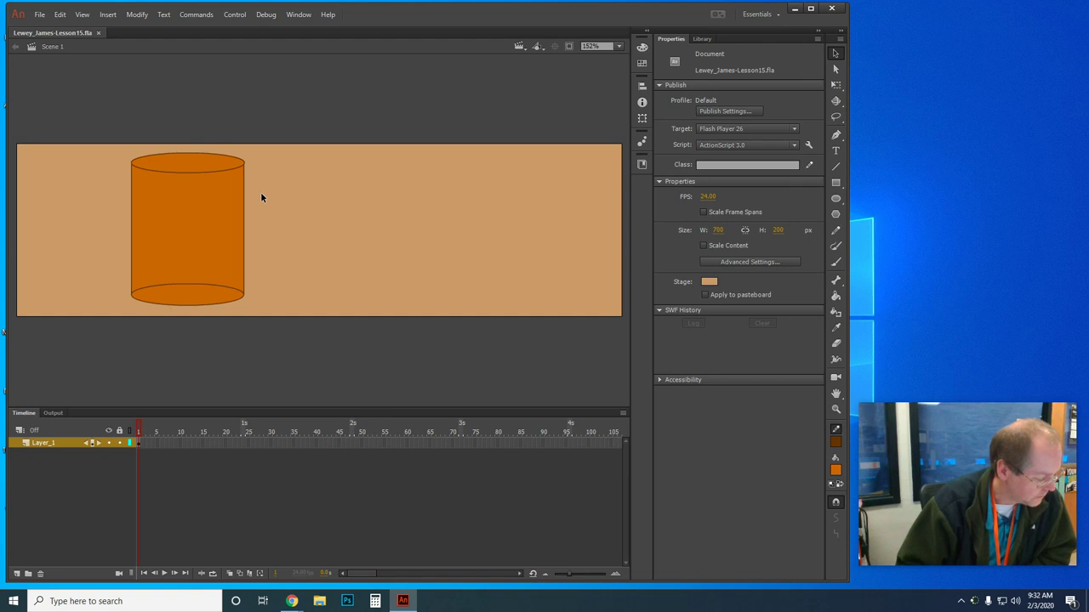
Undo the old ovals and draw two new ellipses across the rectangle's upper and lower parts.
click(56, 16)
click(68, 28)
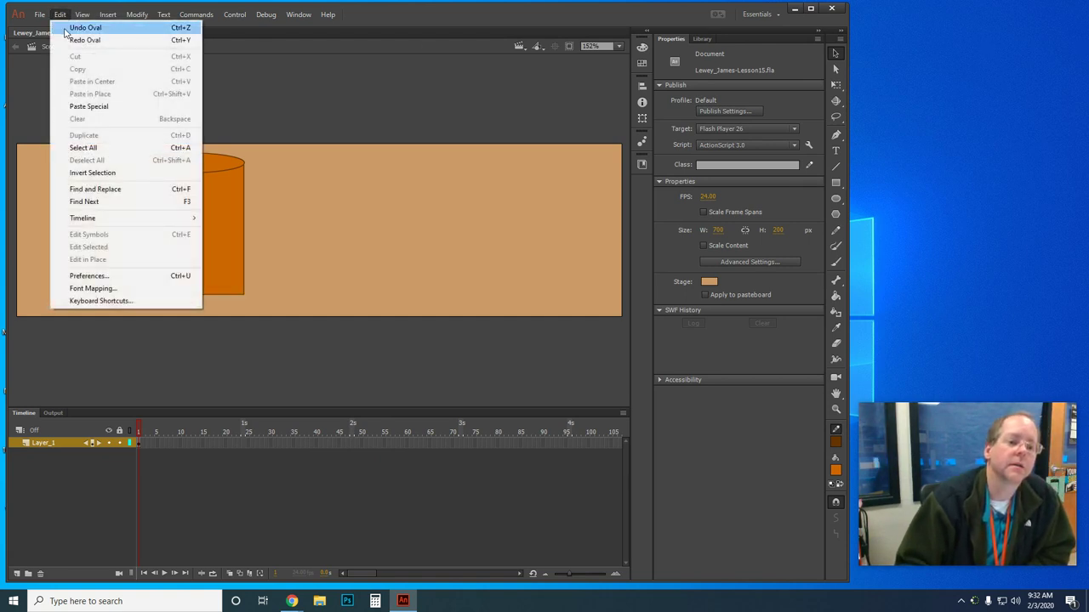
click(836, 198)
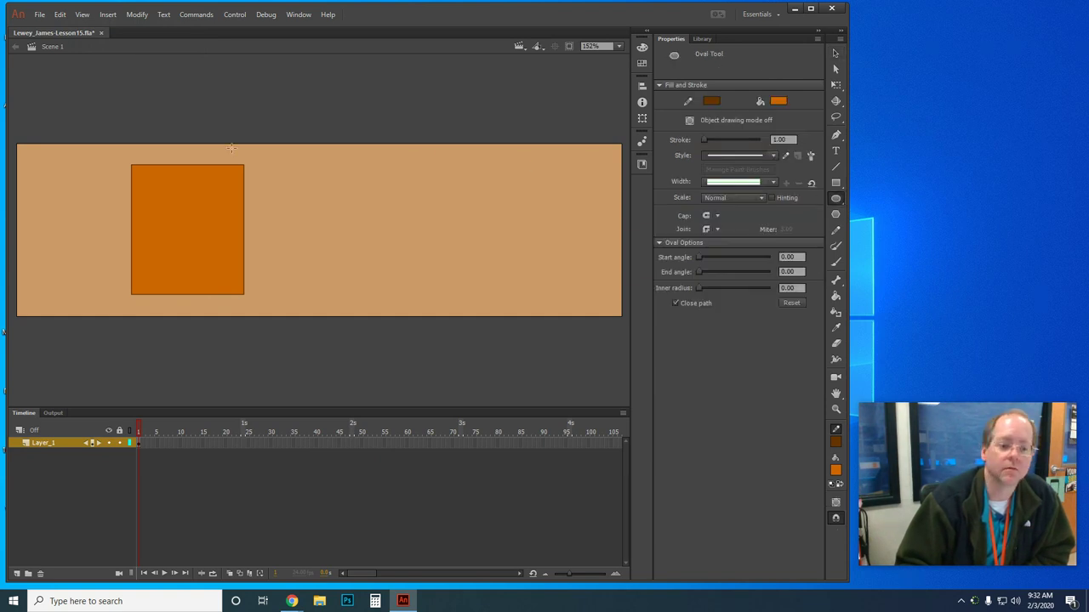
drag(132, 176, 244, 214)
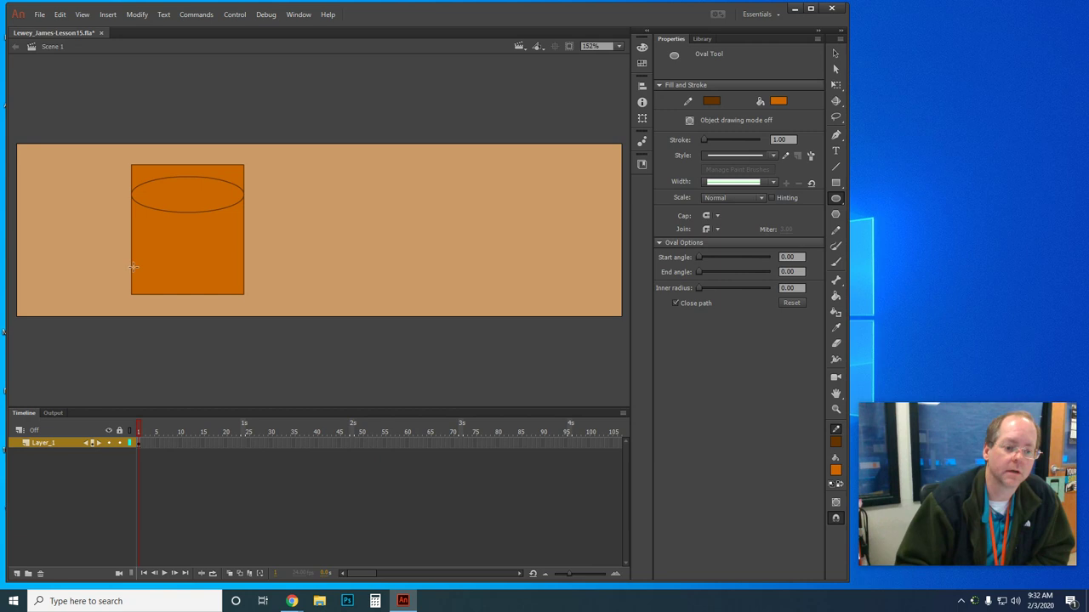
drag(132, 265, 242, 284)
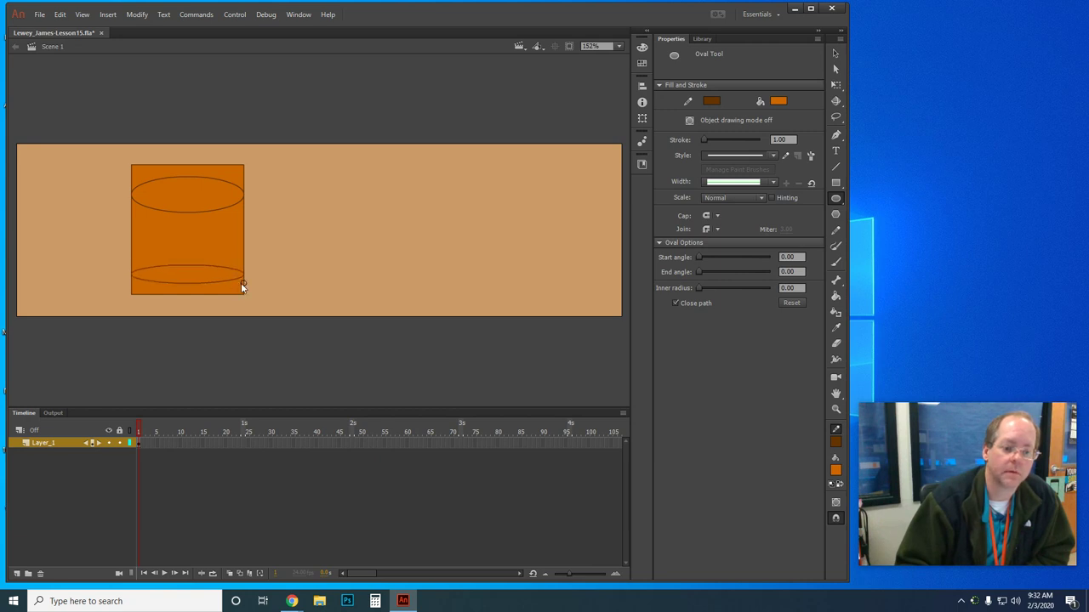
click(835, 52)
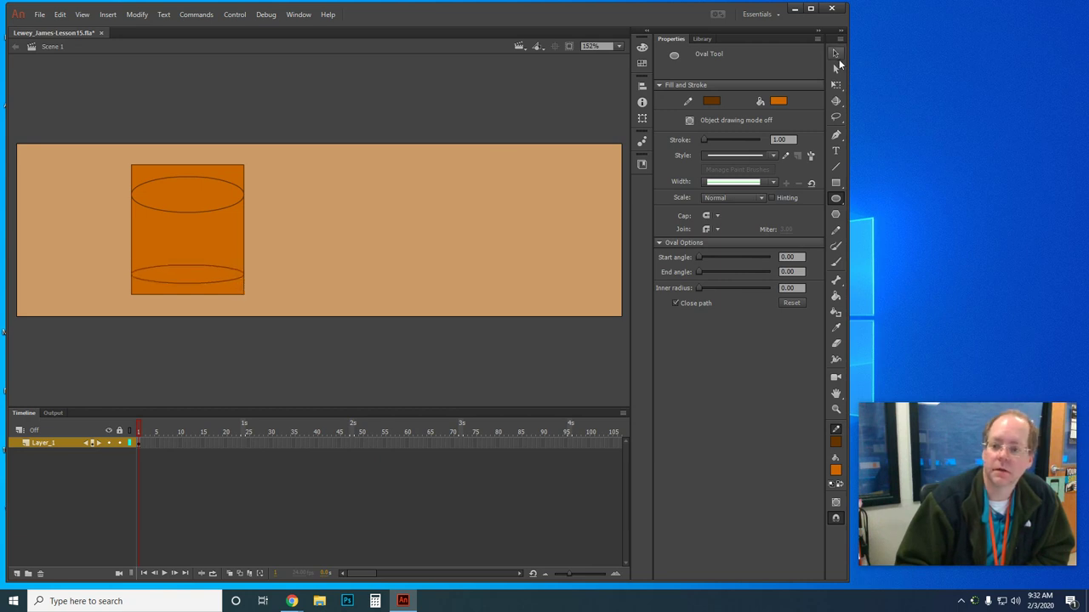
Delete the strip above the top ellipse and the left and right vertical line stubs.
click(242, 170)
click(278, 174)
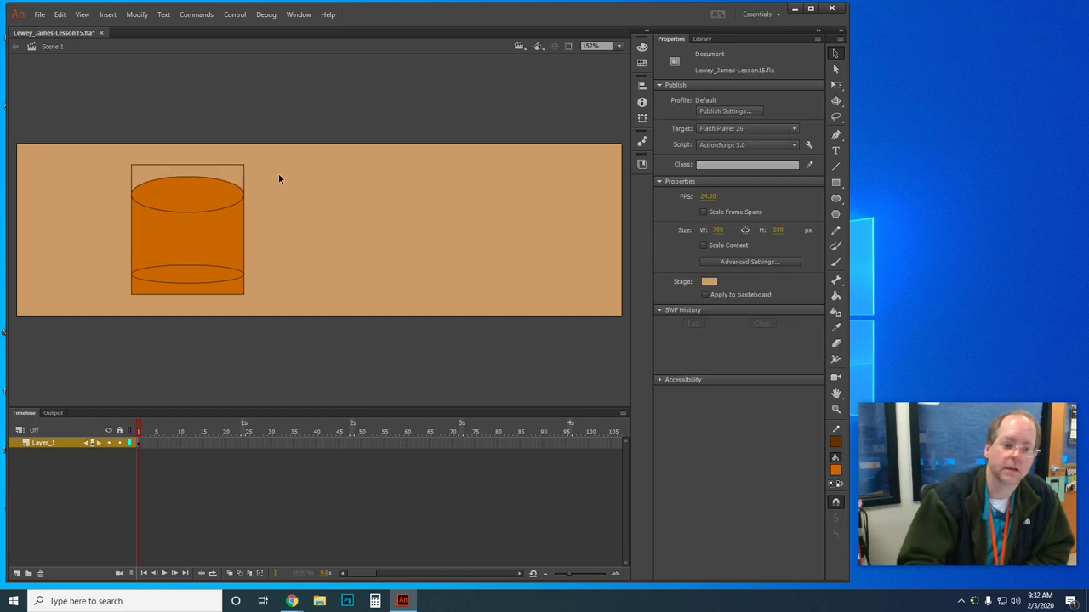
drag(111, 162, 256, 169)
key(Delete)
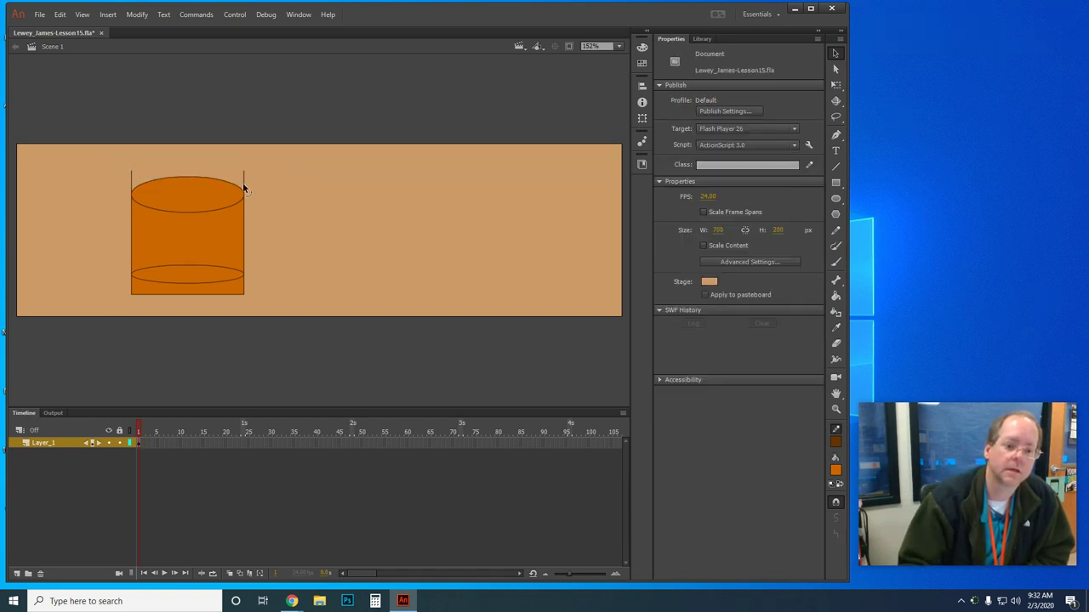
click(243, 182)
key(Delete)
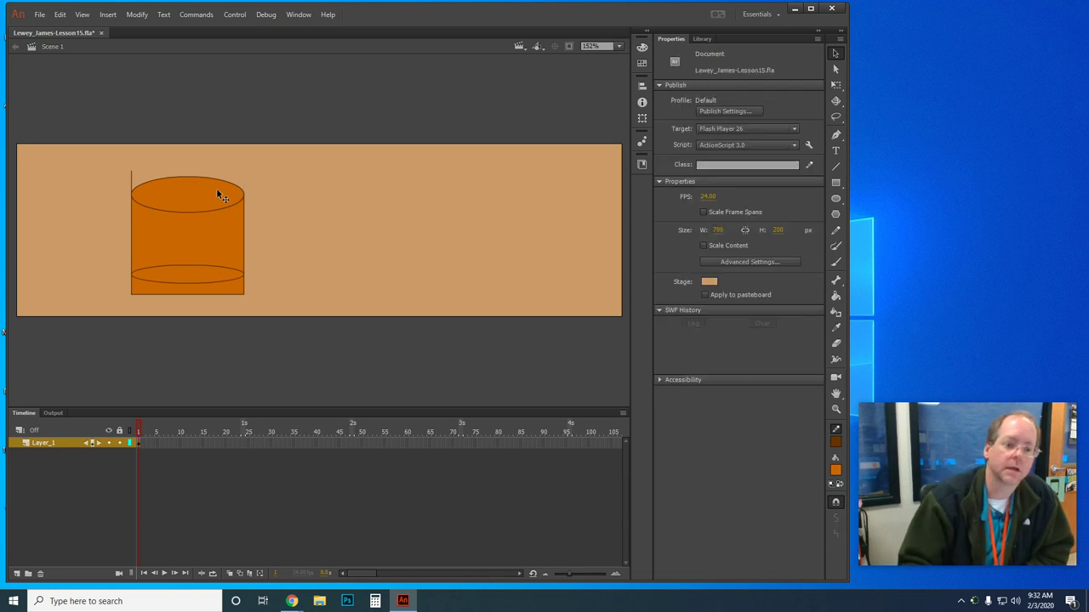
click(132, 179)
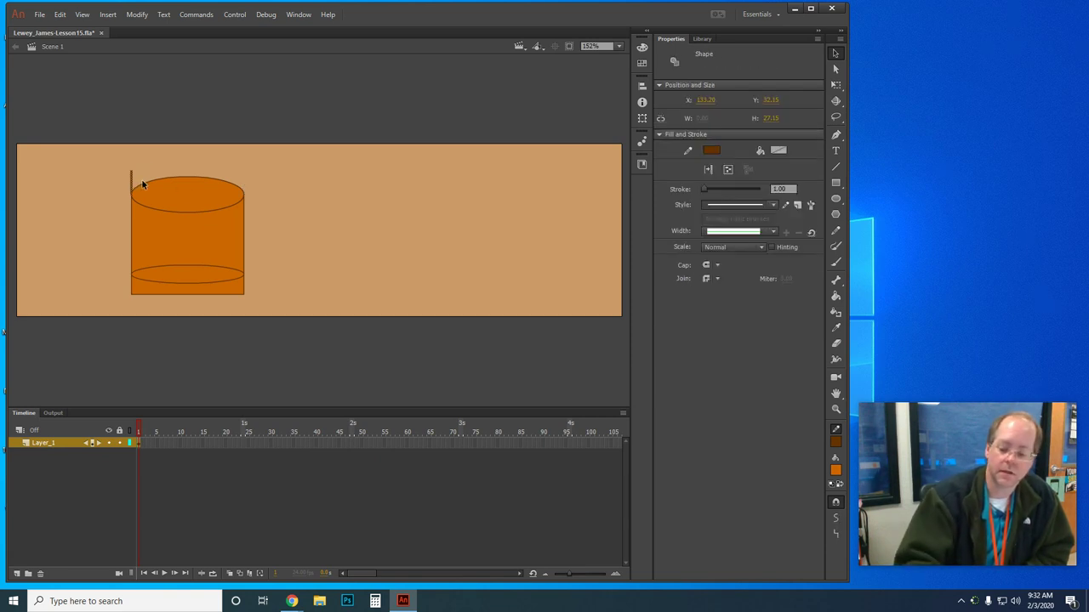
key(Delete)
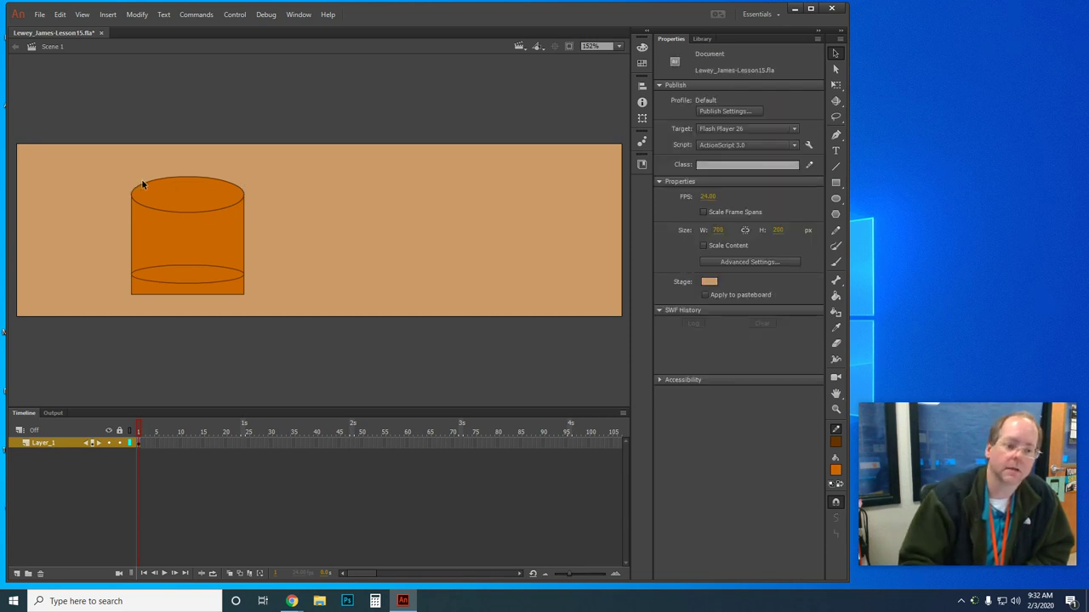
Delete the bottom corner strokes, the fill below the bottom ellipse and the stray line beneath.
click(246, 282)
key(Delete)
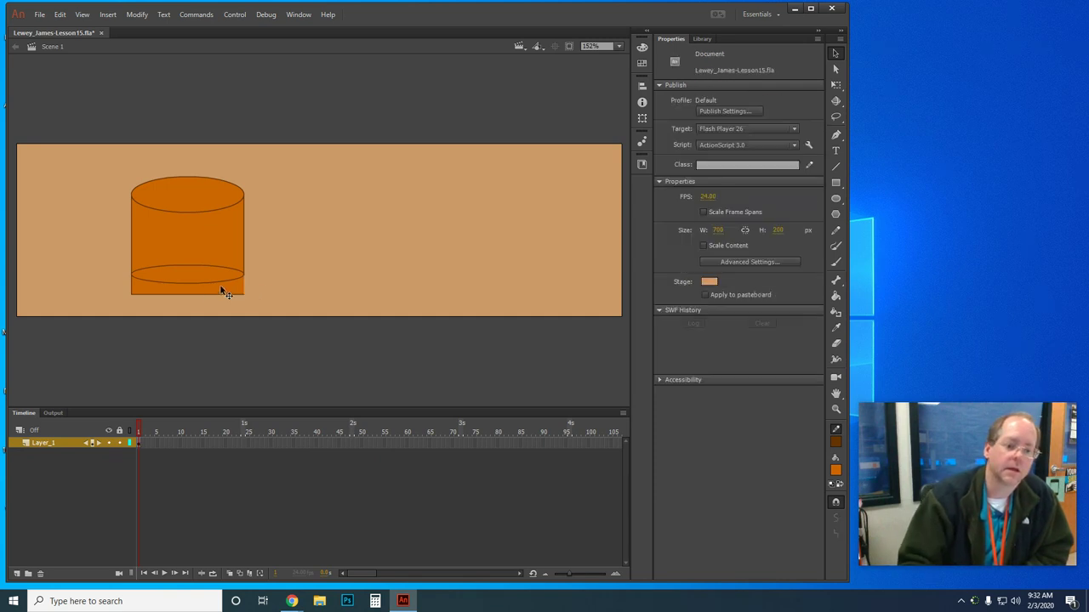
click(130, 293)
key(Delete)
click(140, 291)
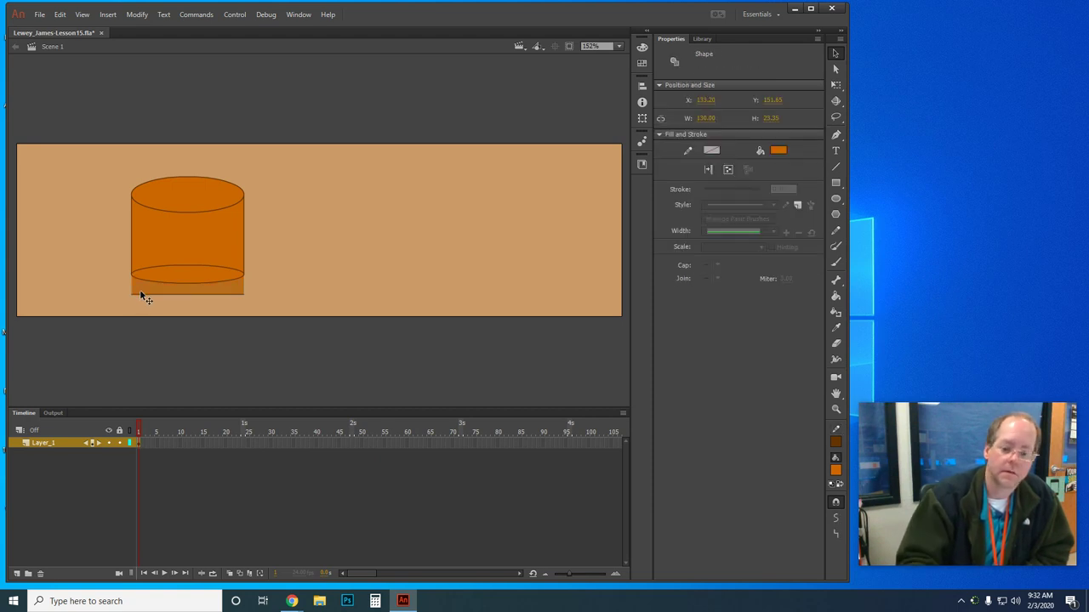
key(Delete)
click(136, 294)
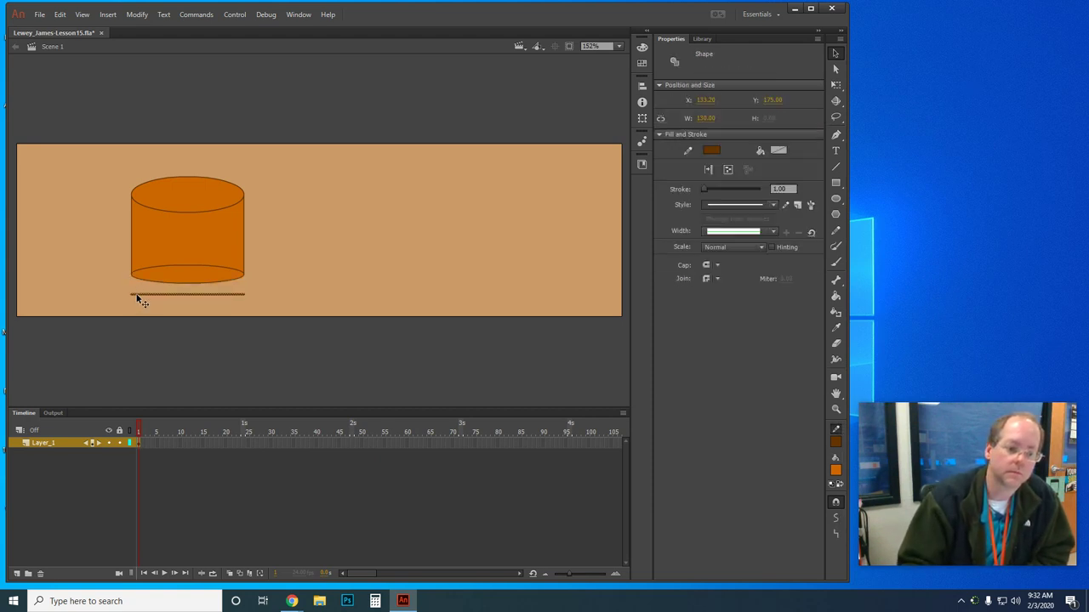
key(Delete)
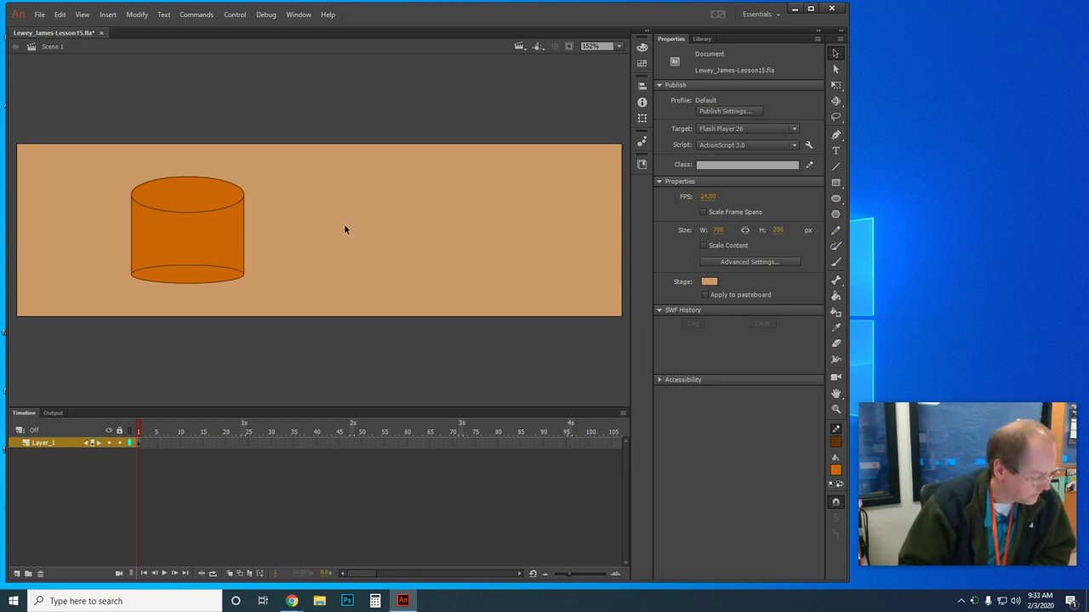
click(223, 271)
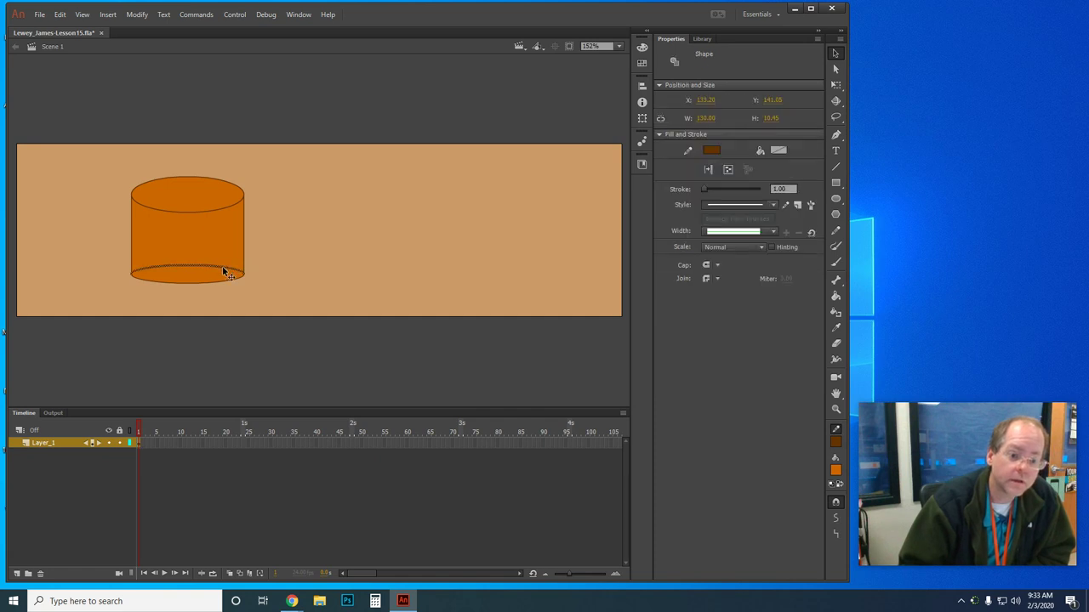
key(Escape)
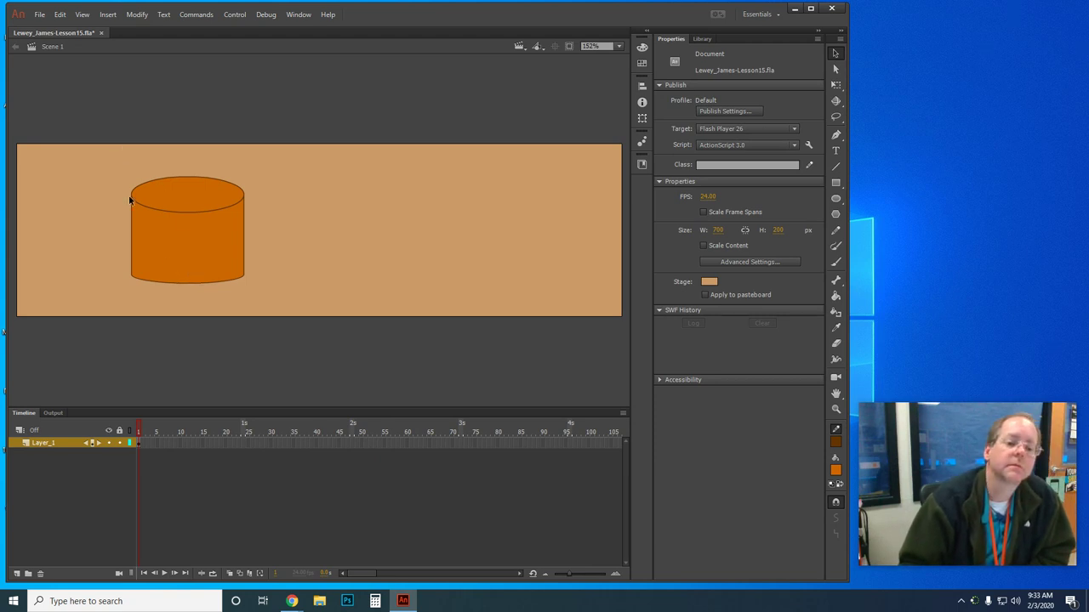
Save the finished cylinder document via File > Save.
click(40, 14)
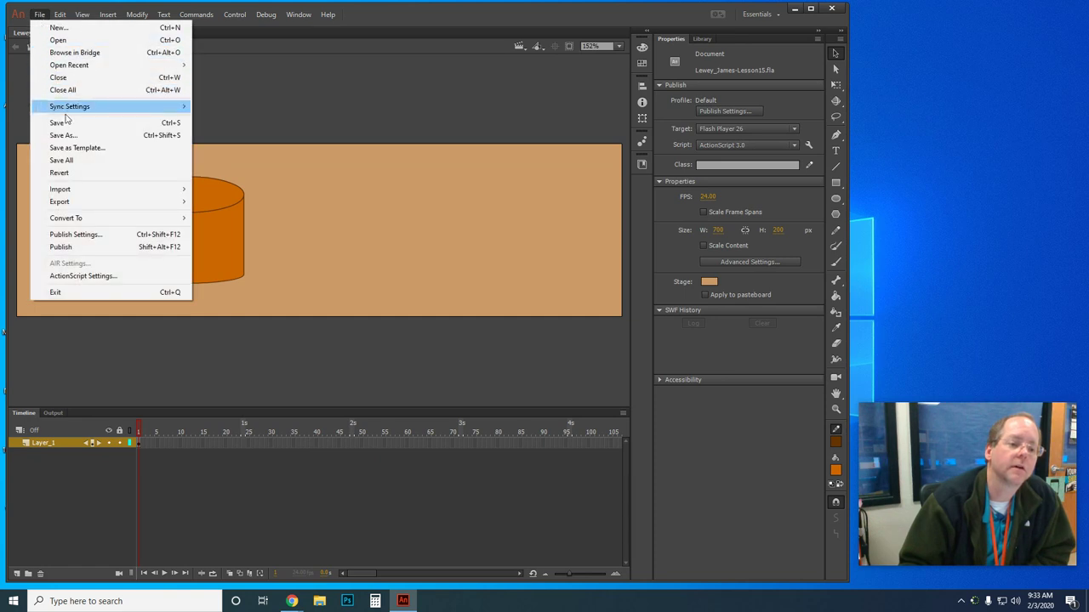
click(66, 121)
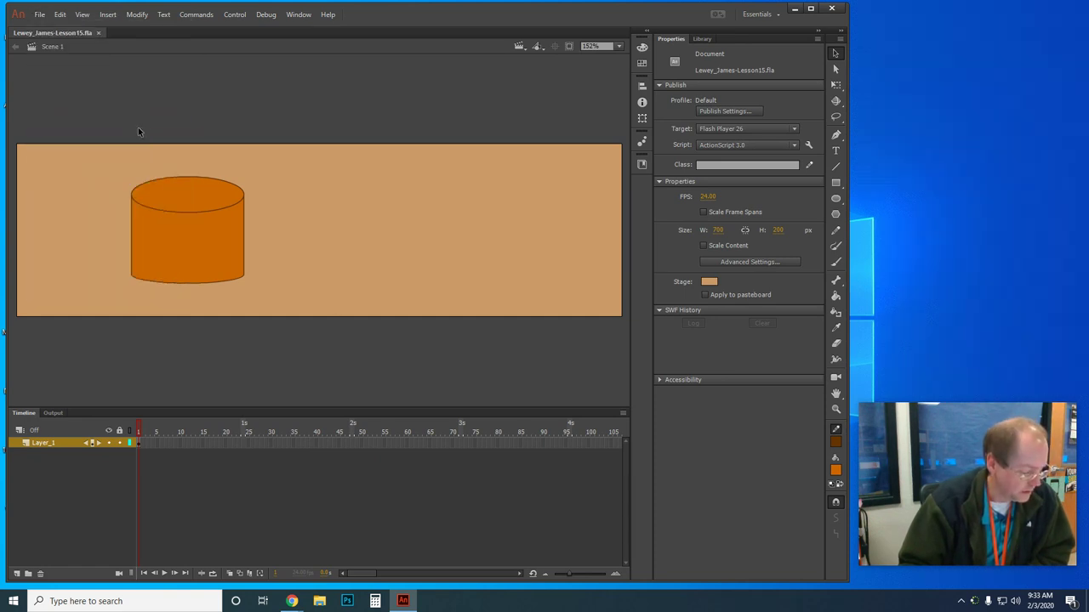